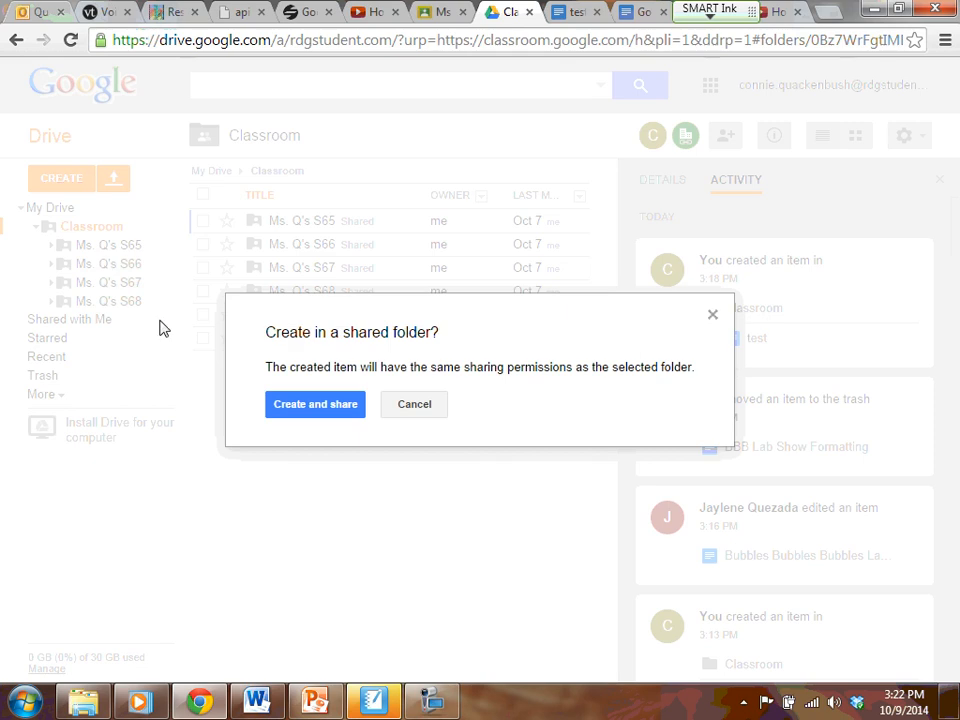
# Create a document in the shared Classroom folder and name it "BBB Lab Formatting Demo".
pyautogui.click(320, 411)
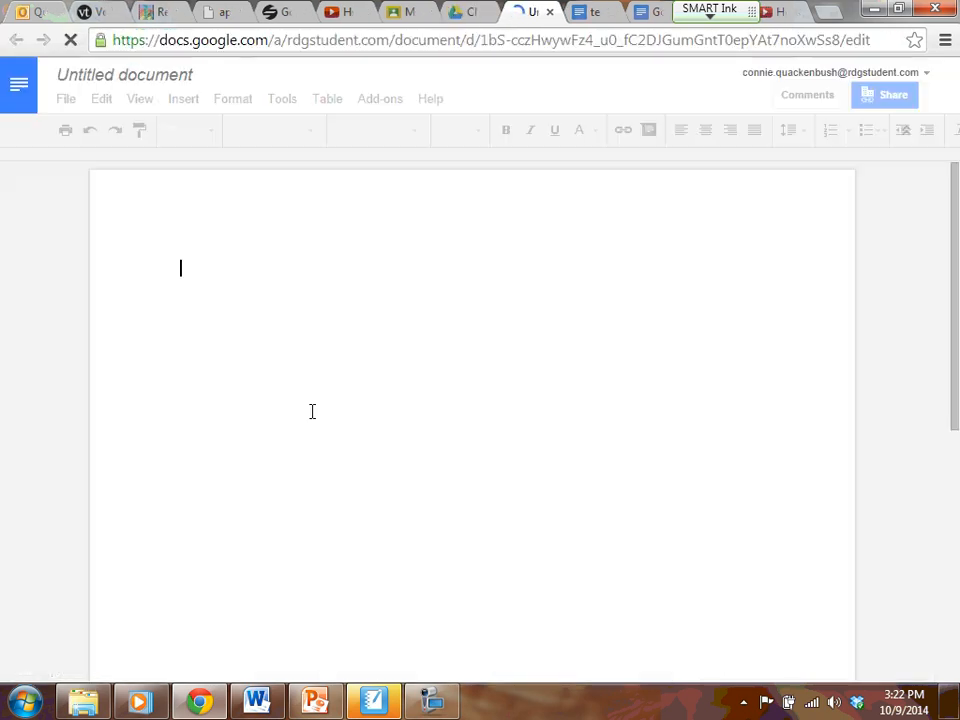
pyautogui.click(138, 82)
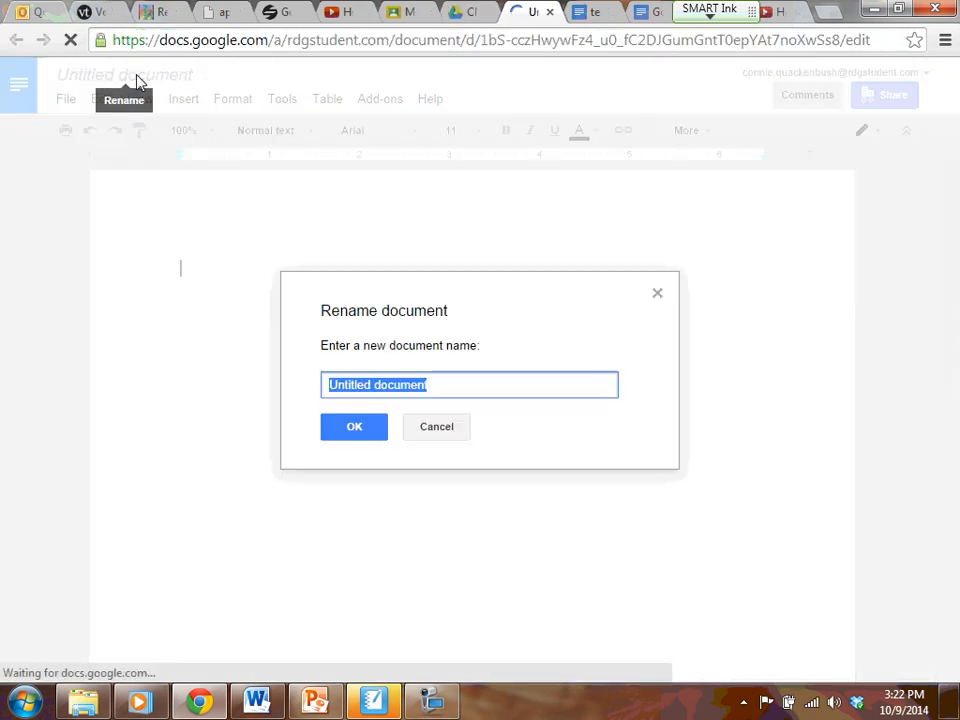
pyautogui.write('BB')
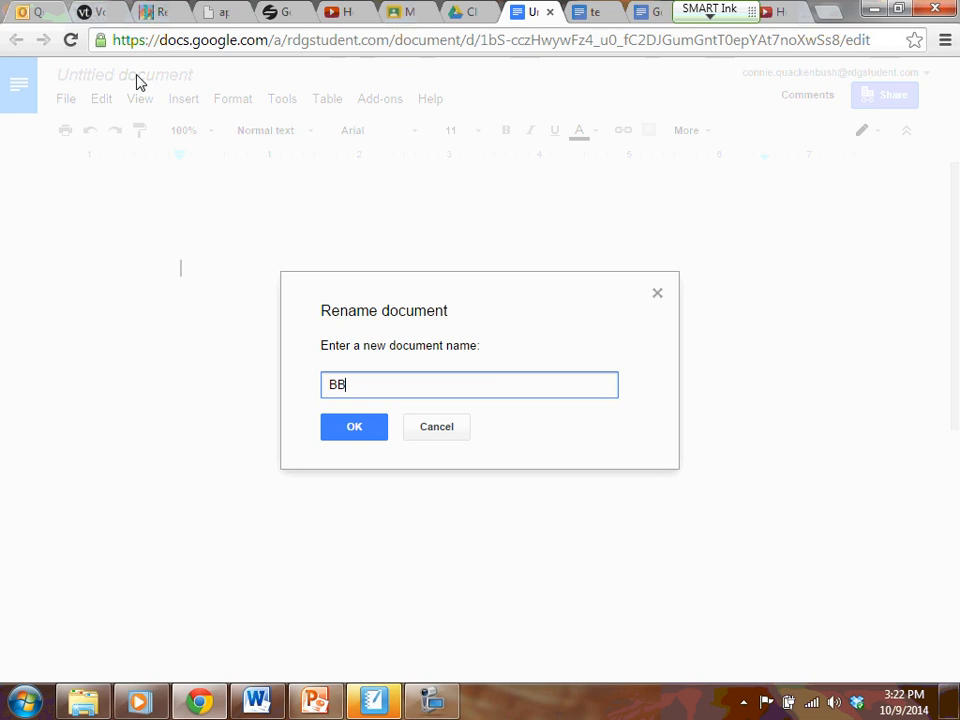
pyautogui.write('BLab Formatt')
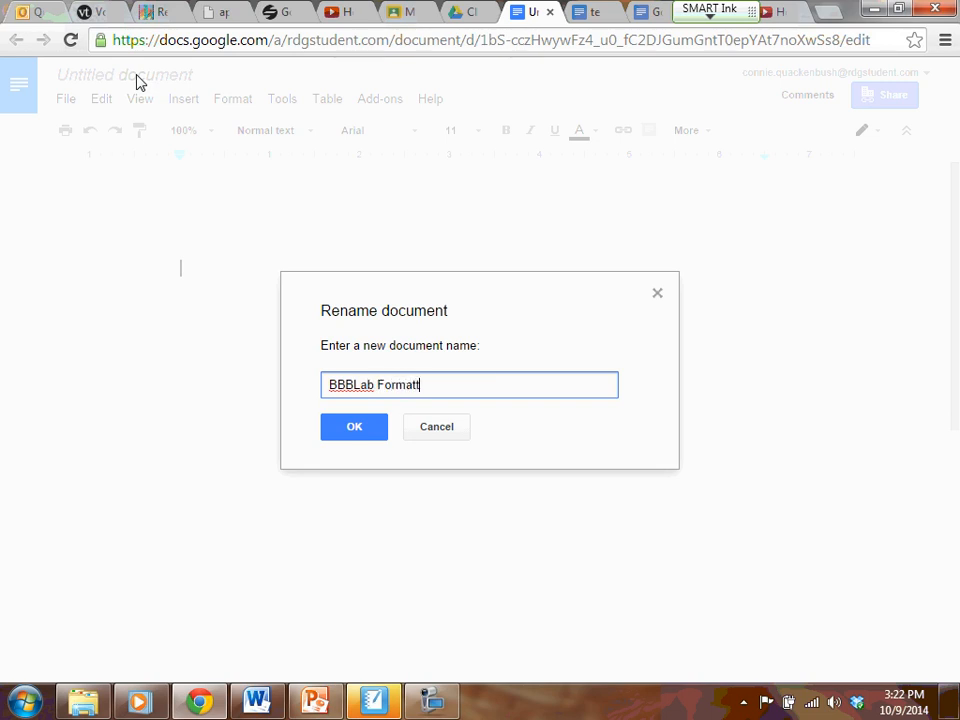
pyautogui.write('ing Demo')
pyautogui.click(355, 385)
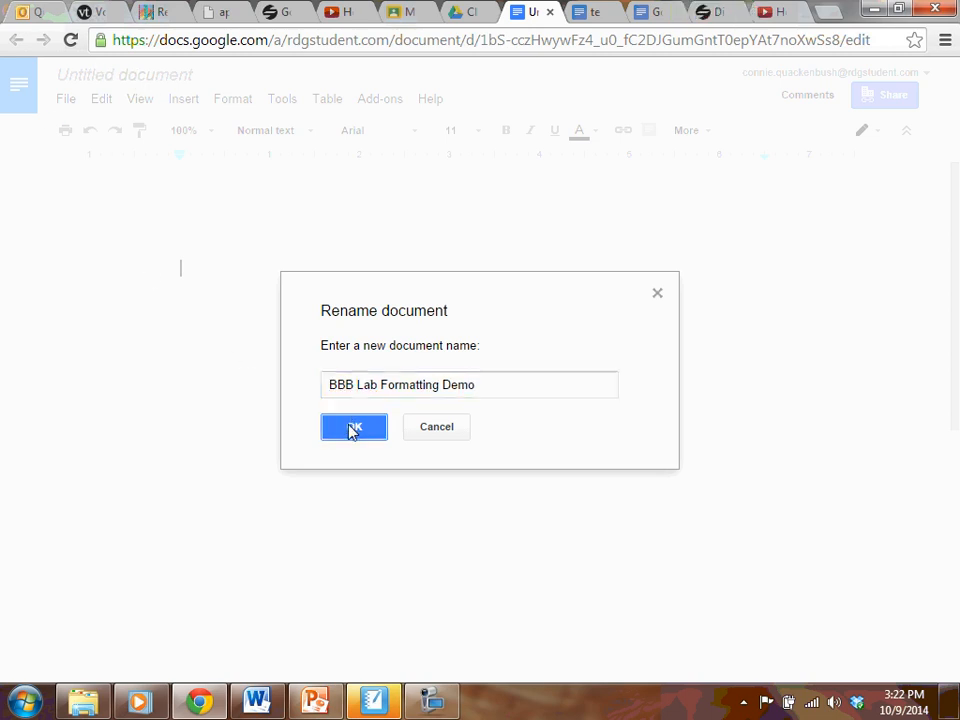
pyautogui.click(354, 427)
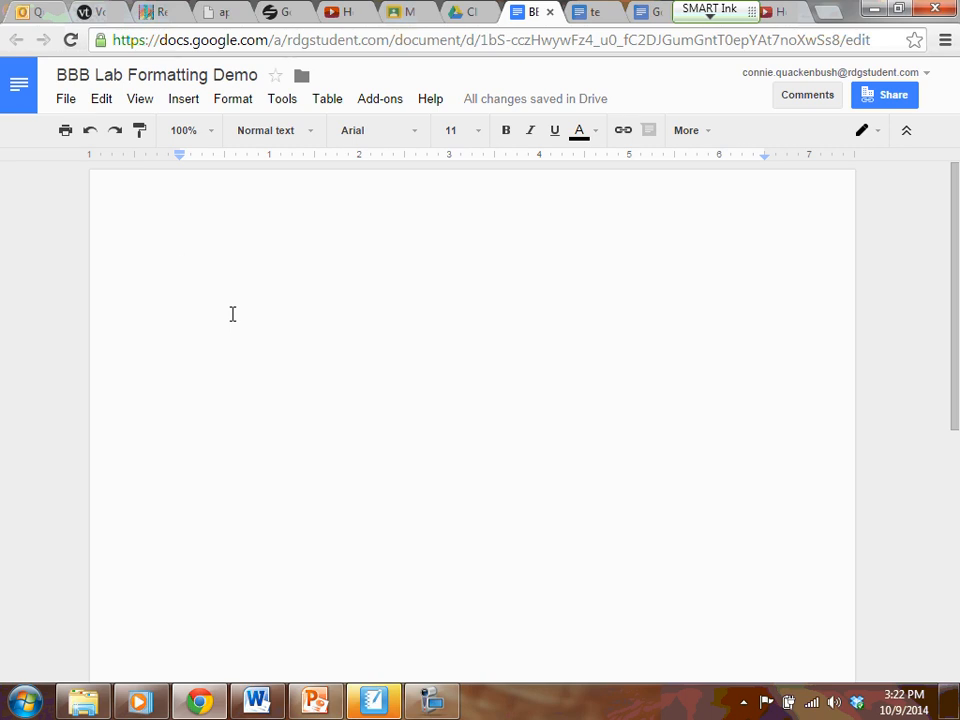
# Enter Problem, Research, Hypothesis, Experiment, Data Analysis and Conclusion on separate lines of the document.
pyautogui.write('Problem')
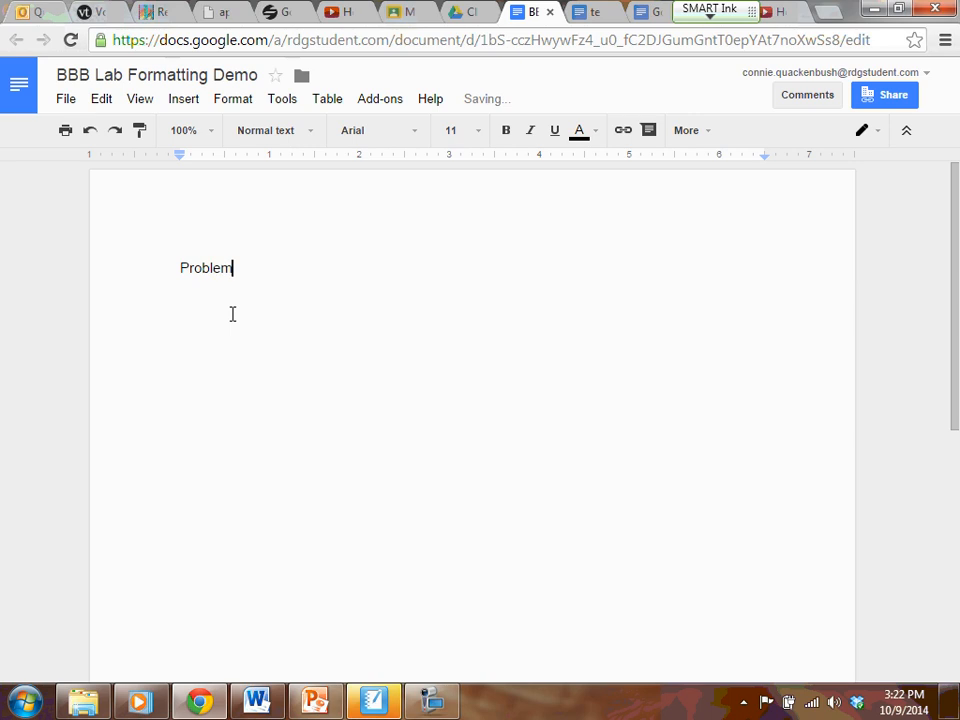
pyautogui.press('Return')
pyautogui.write('Research')
pyautogui.press('Return')
pyautogui.write('Hypothesis')
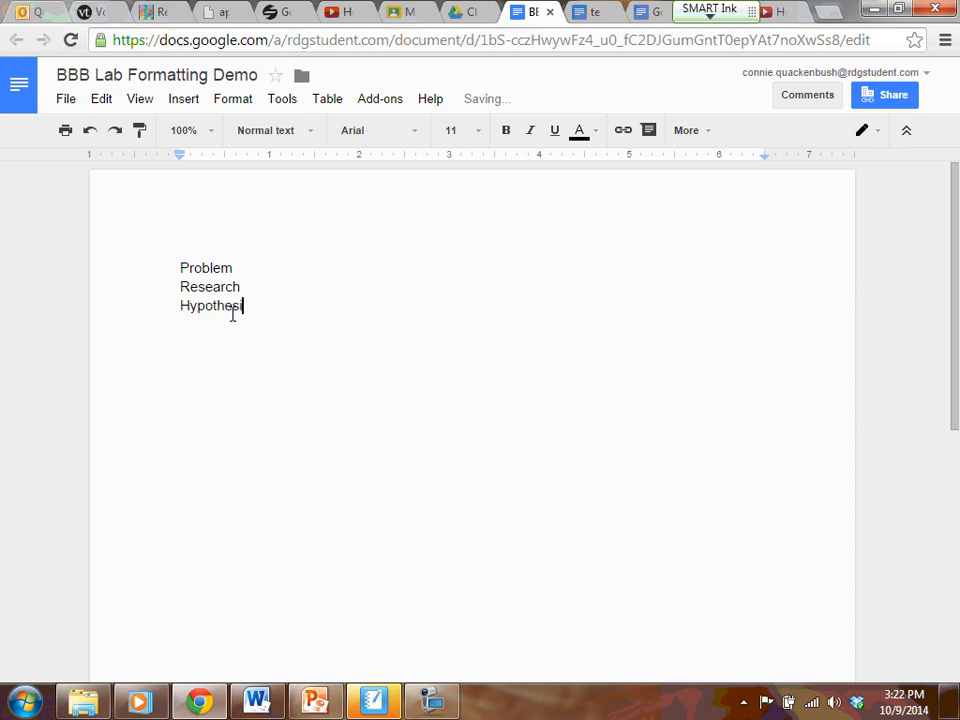
pyautogui.press('Return')
pyautogui.write('Experiment')
pyautogui.press('Return')
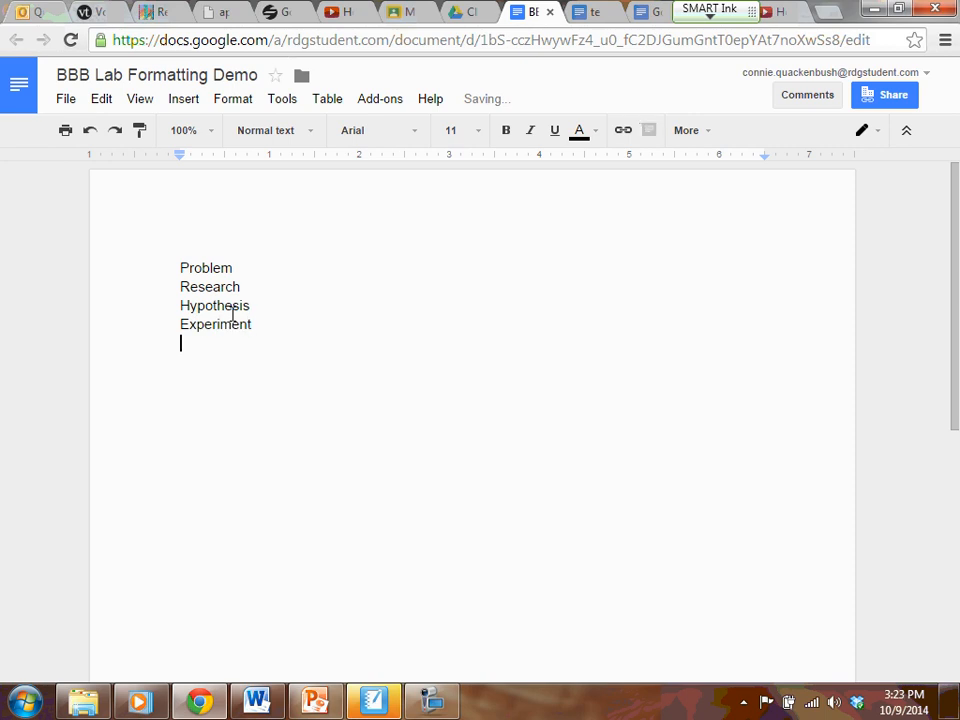
pyautogui.write('Data Anal')
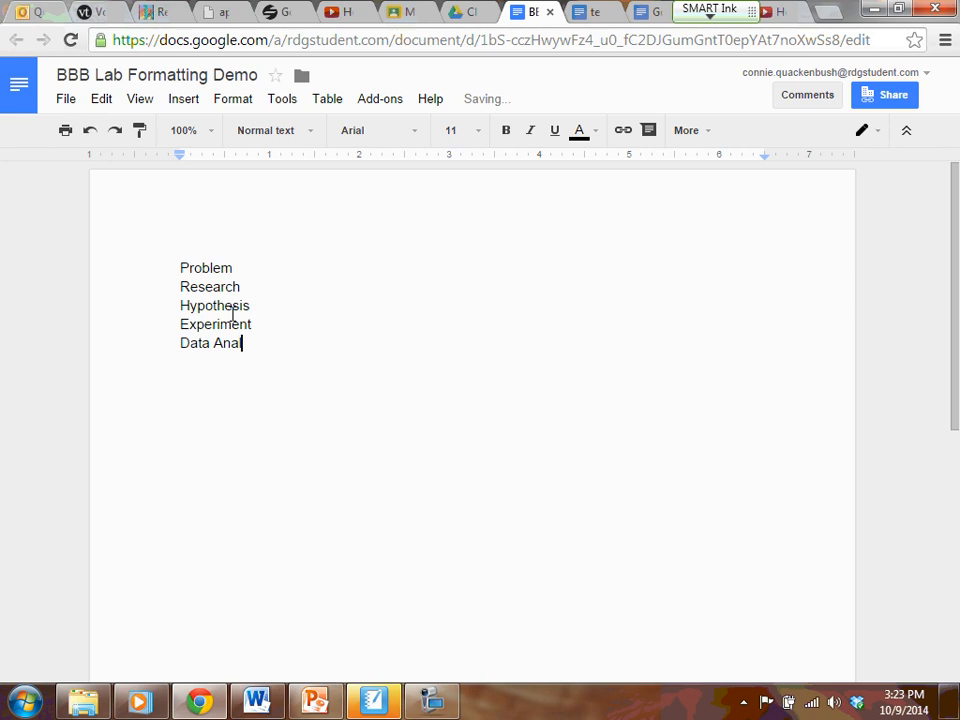
pyautogui.write('ysis')
pyautogui.press('Return')
pyautogui.write('Conclusion')
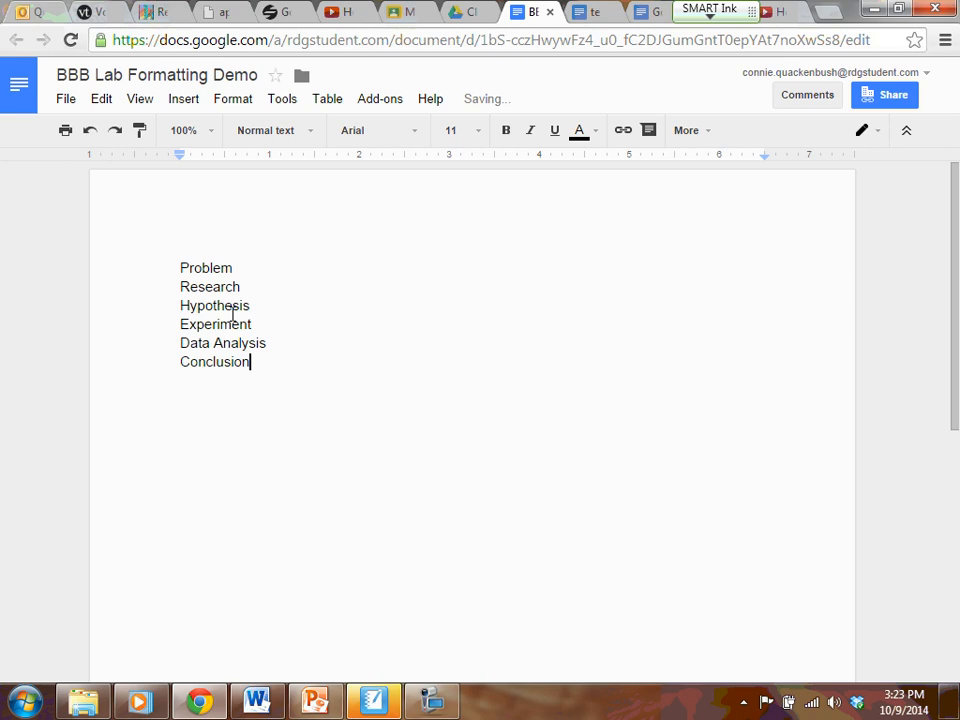
pyautogui.press('Return')
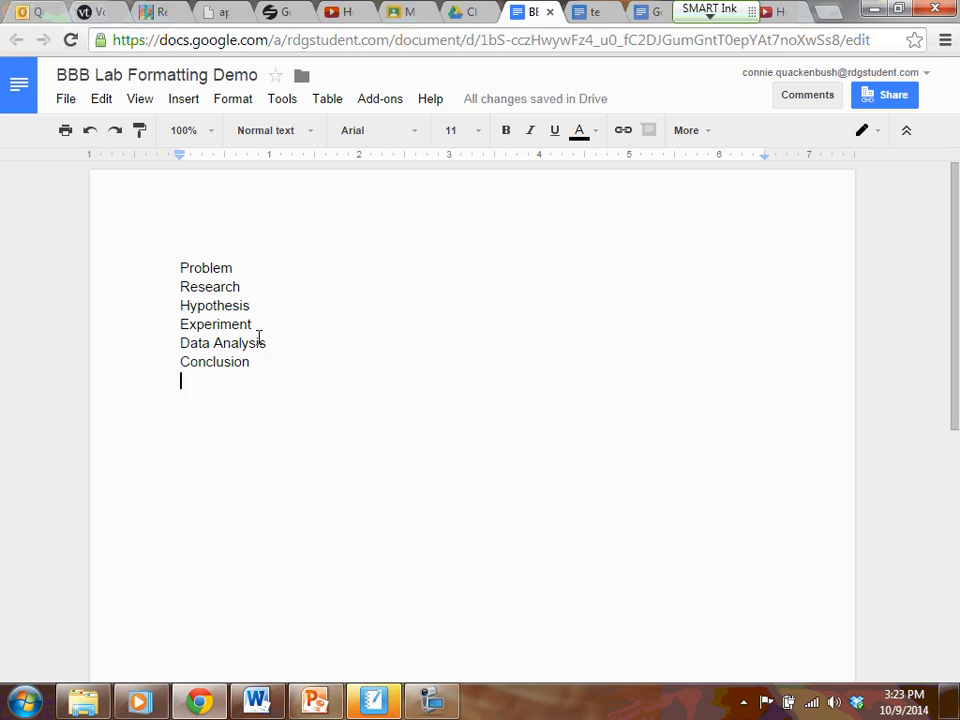
# Format the Problem, Research and Hypothesis lines as a numbered list.
pyautogui.moveTo(257, 300); pyautogui.dragTo(177, 265)
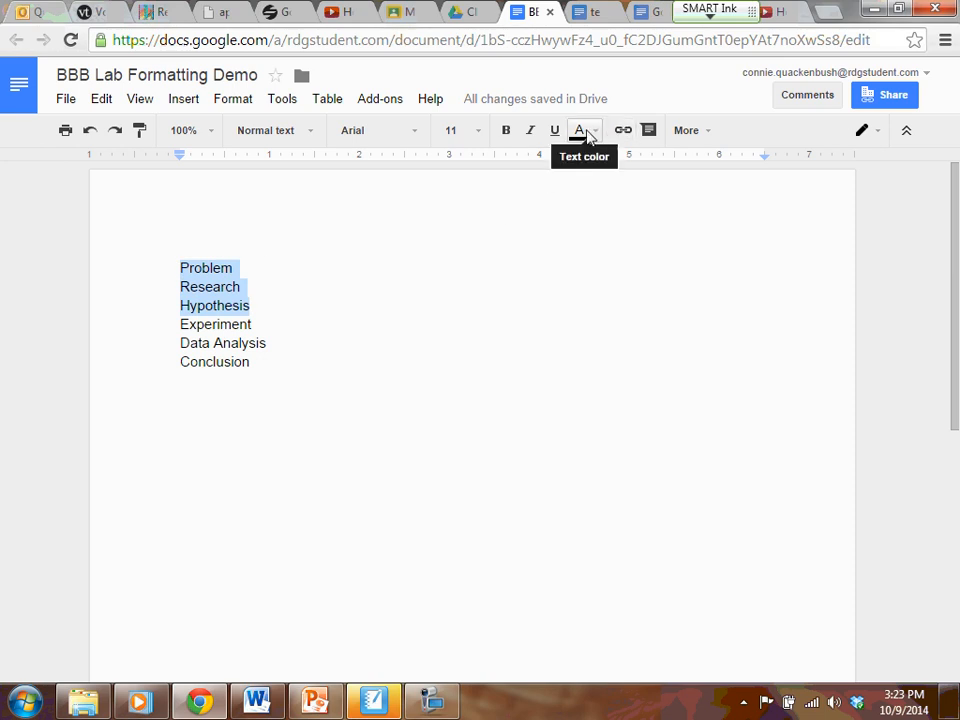
pyautogui.click(479, 132)
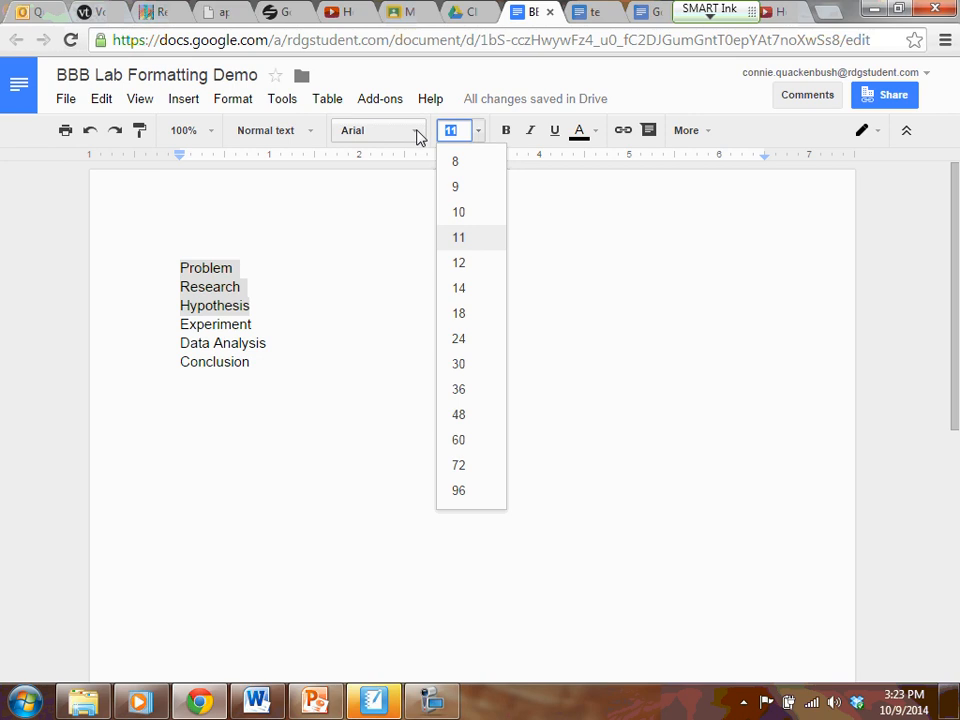
pyautogui.click(591, 136)
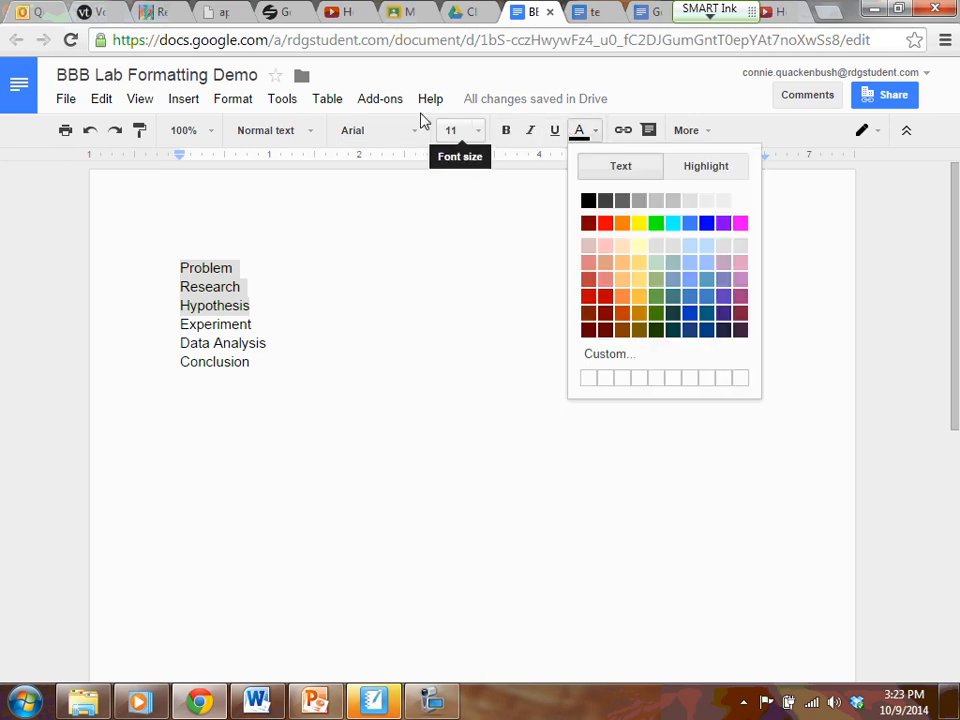
pyautogui.click(236, 104)
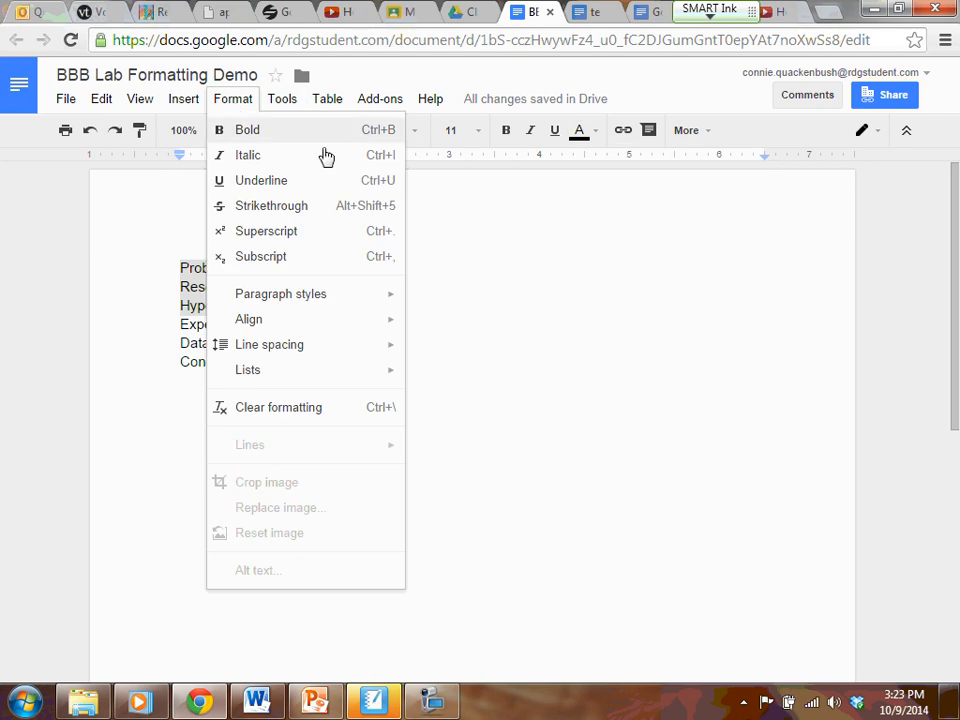
pyautogui.click(432, 700)
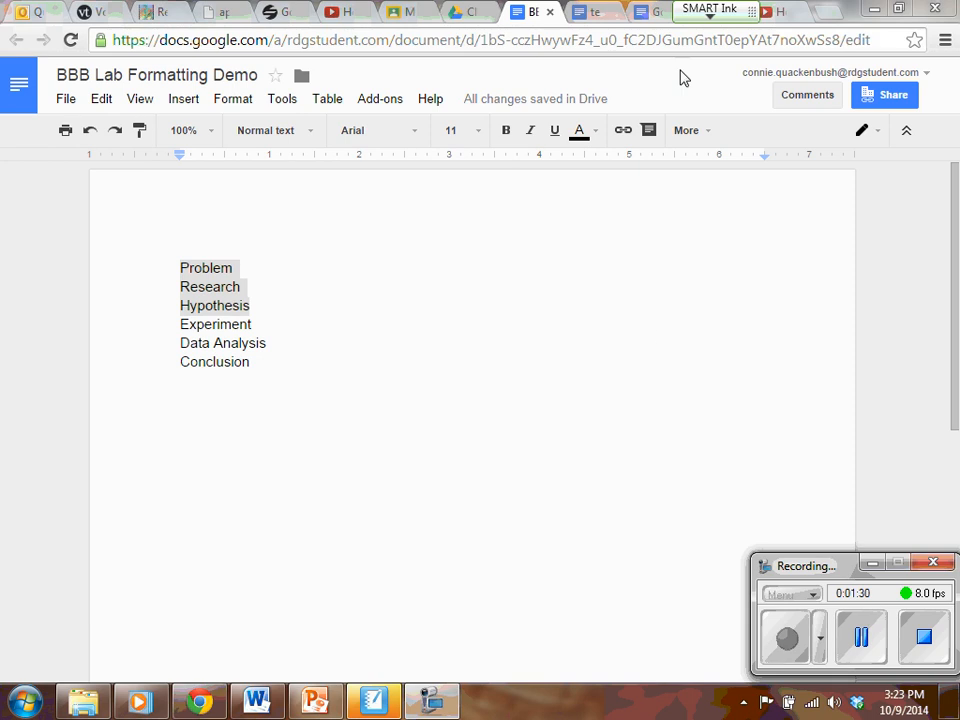
pyautogui.click(712, 137)
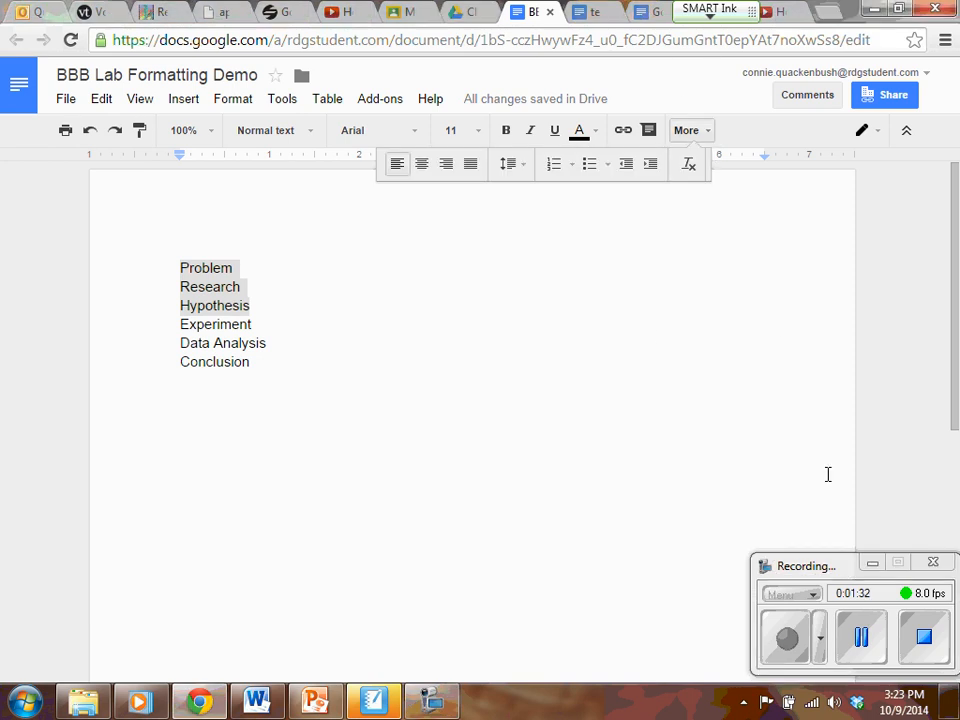
pyautogui.moveTo(844, 575); pyautogui.dragTo(782, 704)
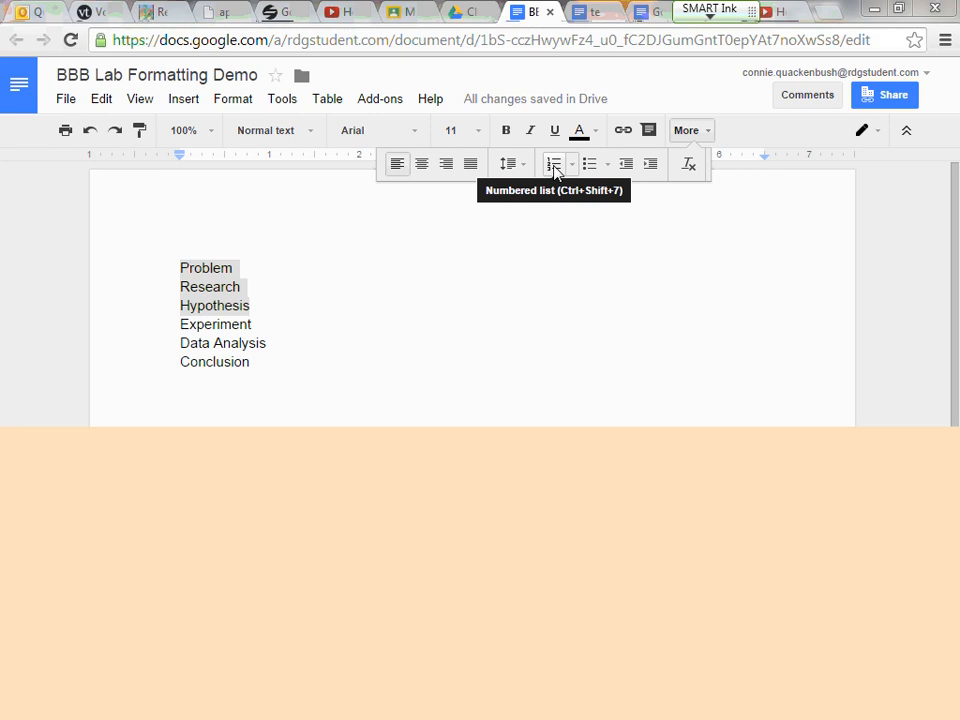
pyautogui.click(555, 170)
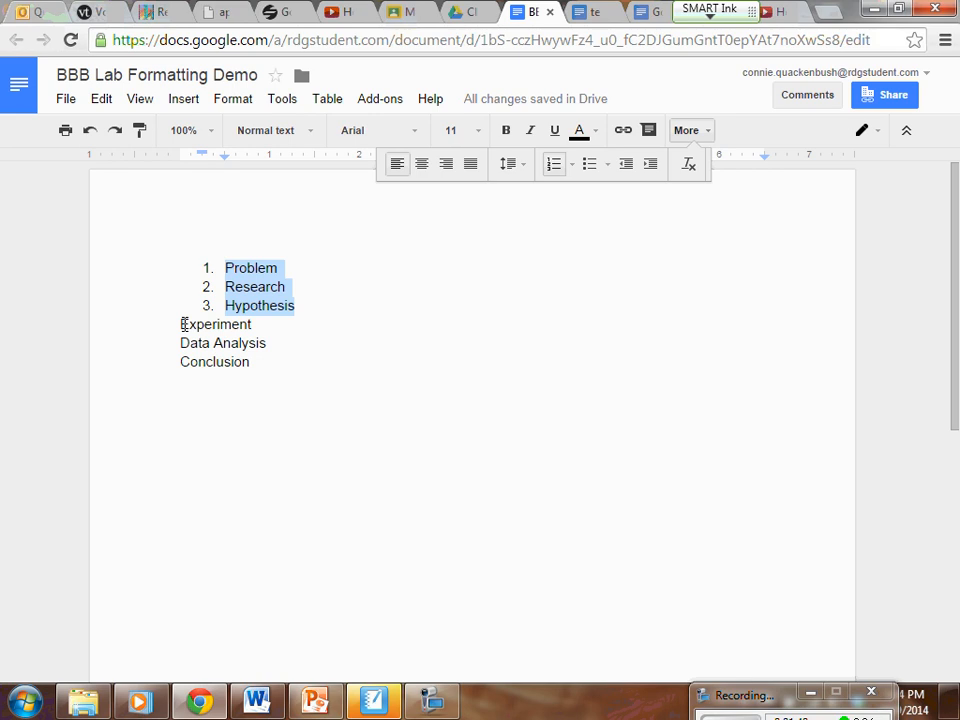
# Insert a blank line above Experiment and add filler lines "dfkjfdkjg" and "adglnga" below it, followed by a blank line.
pyautogui.click(184, 324)
pyautogui.press('Return')
pyautogui.click(265, 341)
pyautogui.press('Return')
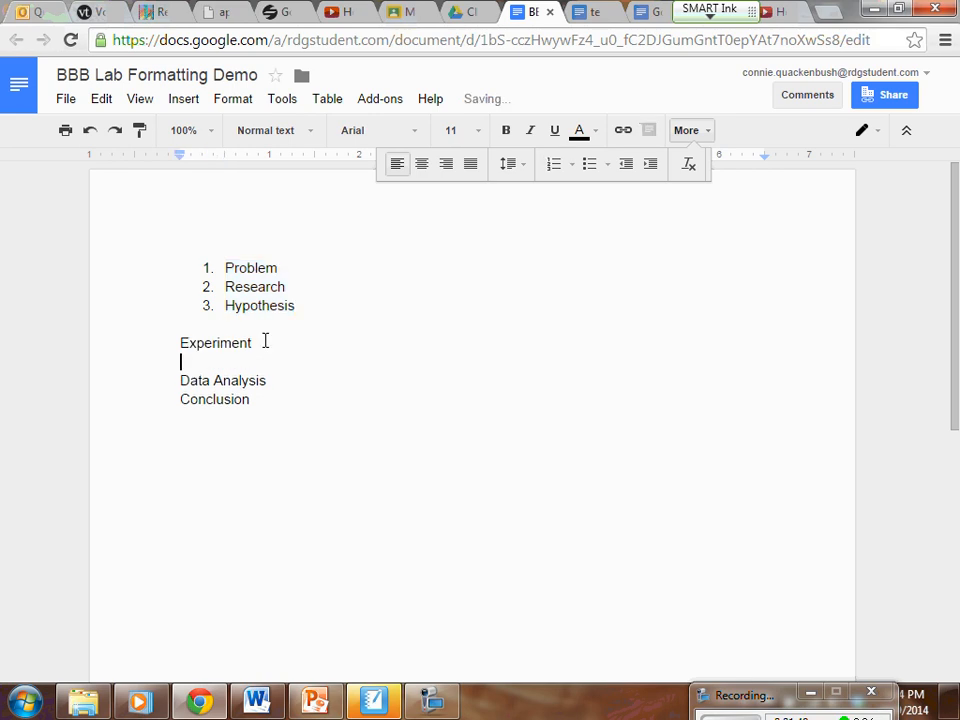
pyautogui.write('dfkjfdkjg')
pyautogui.press('Return')
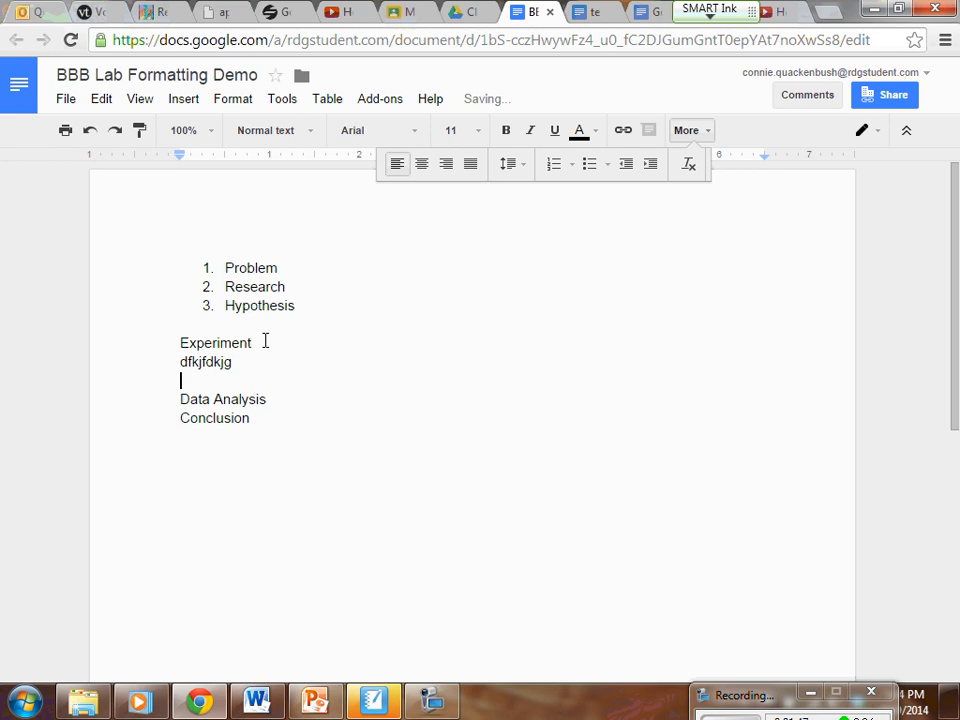
pyautogui.write('adglnga')
pyautogui.press('Return')
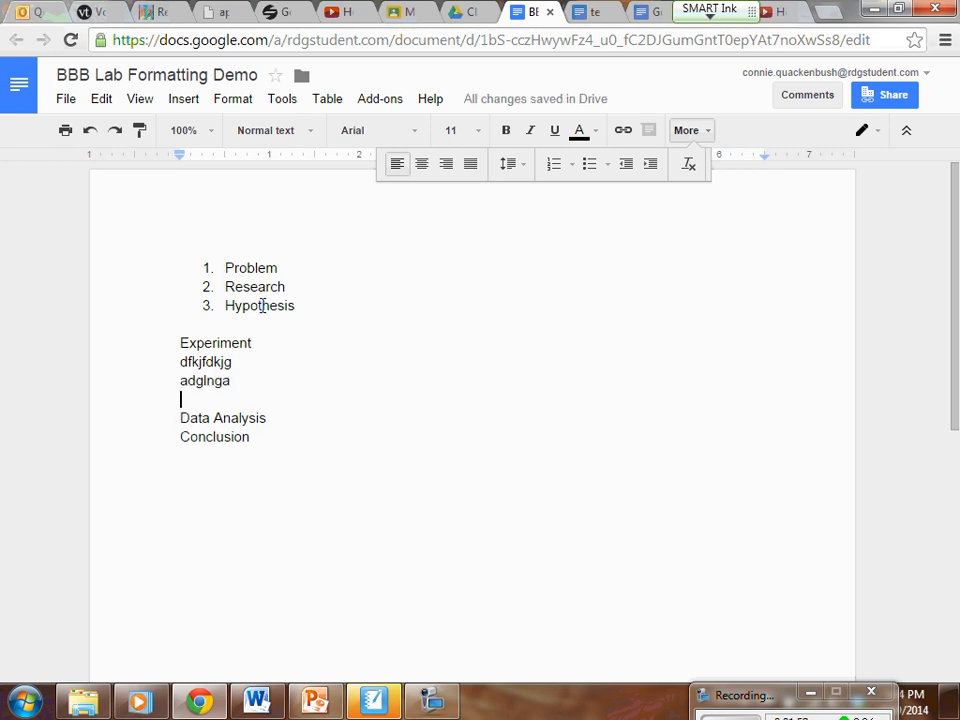
# Make the Experiment line a numbered list item and restart its numbering at 4.
pyautogui.click(179, 342)
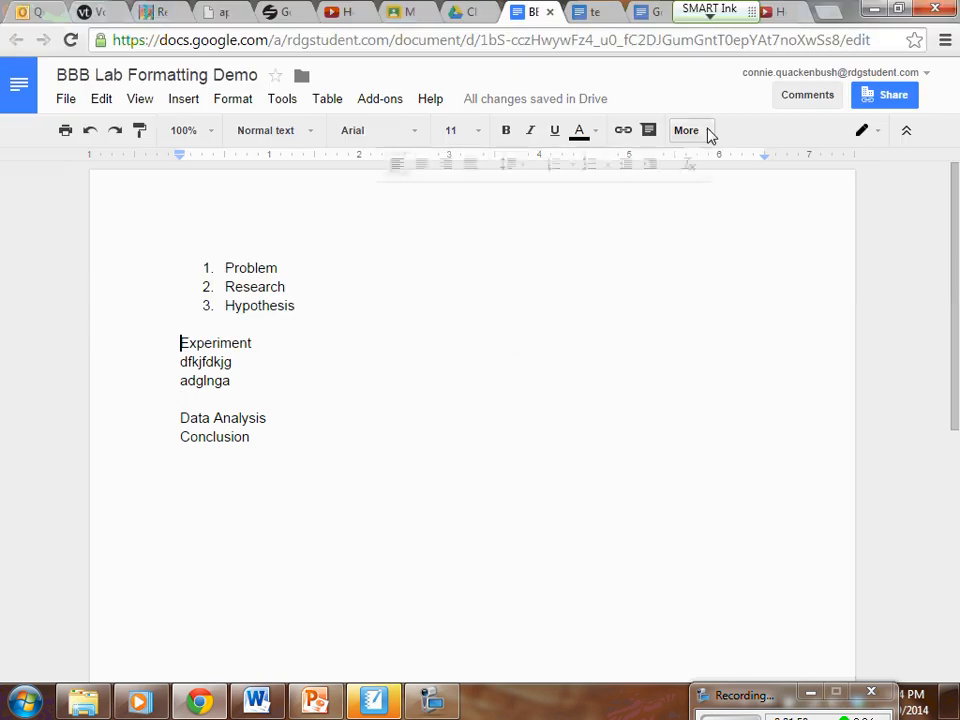
pyautogui.click(705, 132)
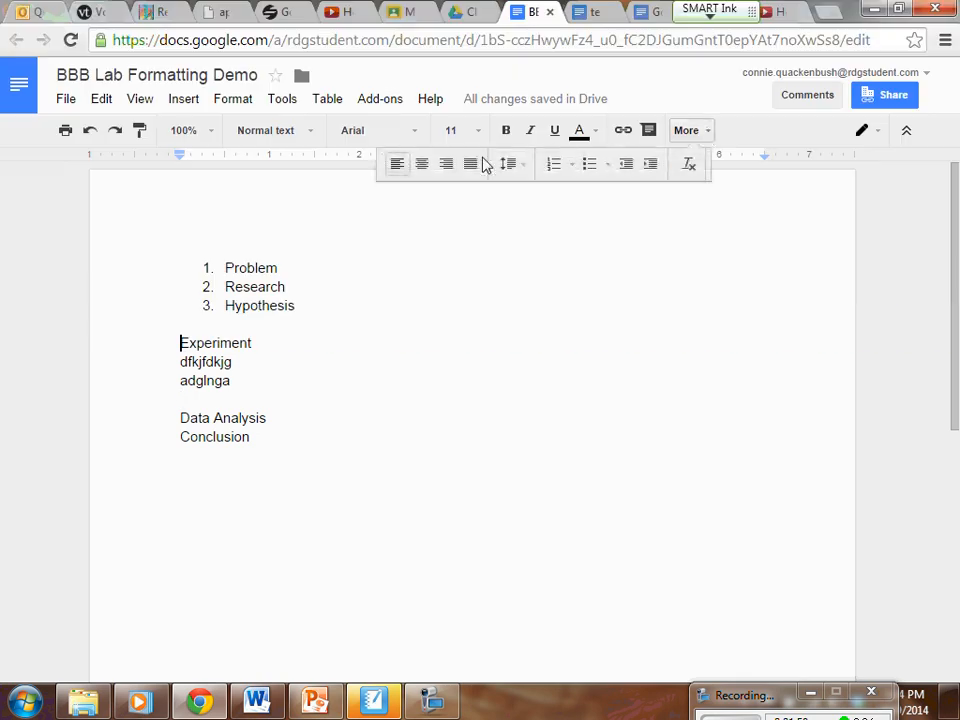
pyautogui.click(556, 166)
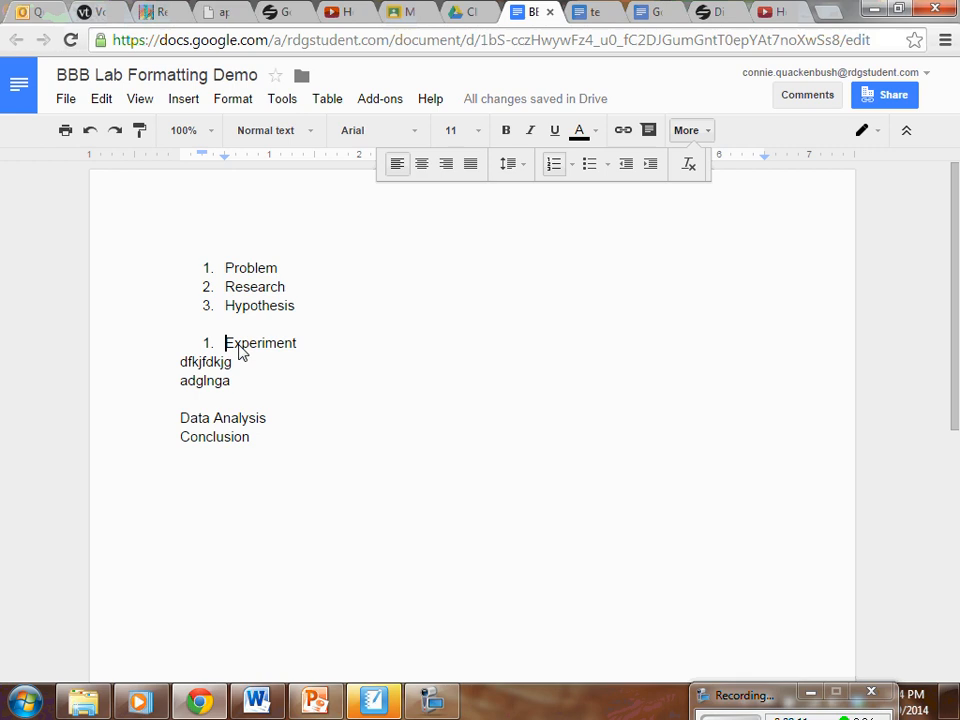
pyautogui.rightClick(240, 350)
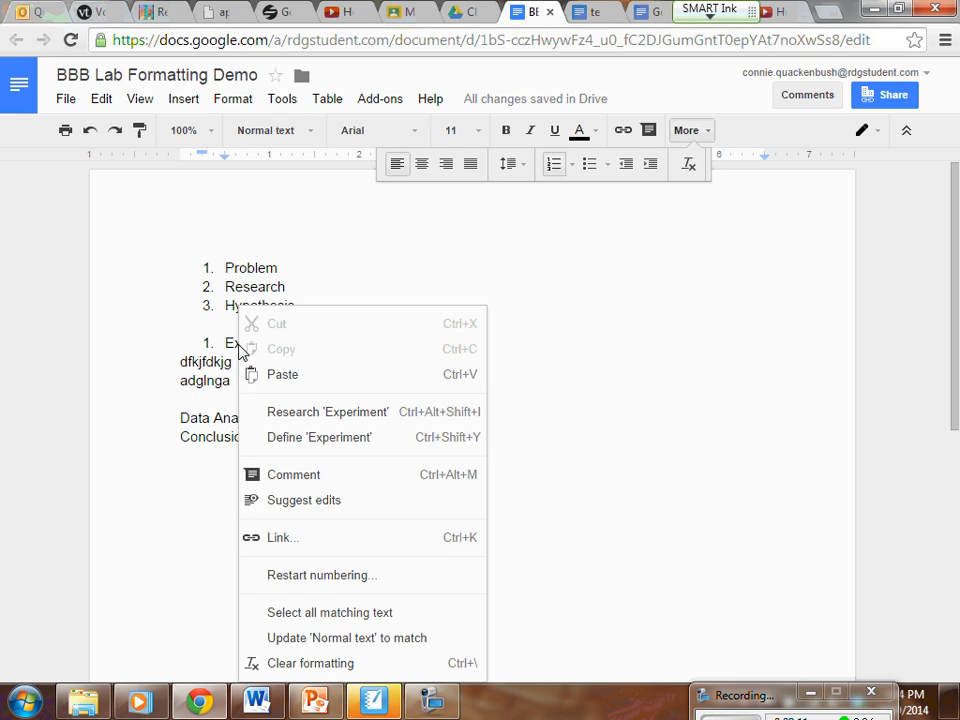
pyautogui.click(318, 575)
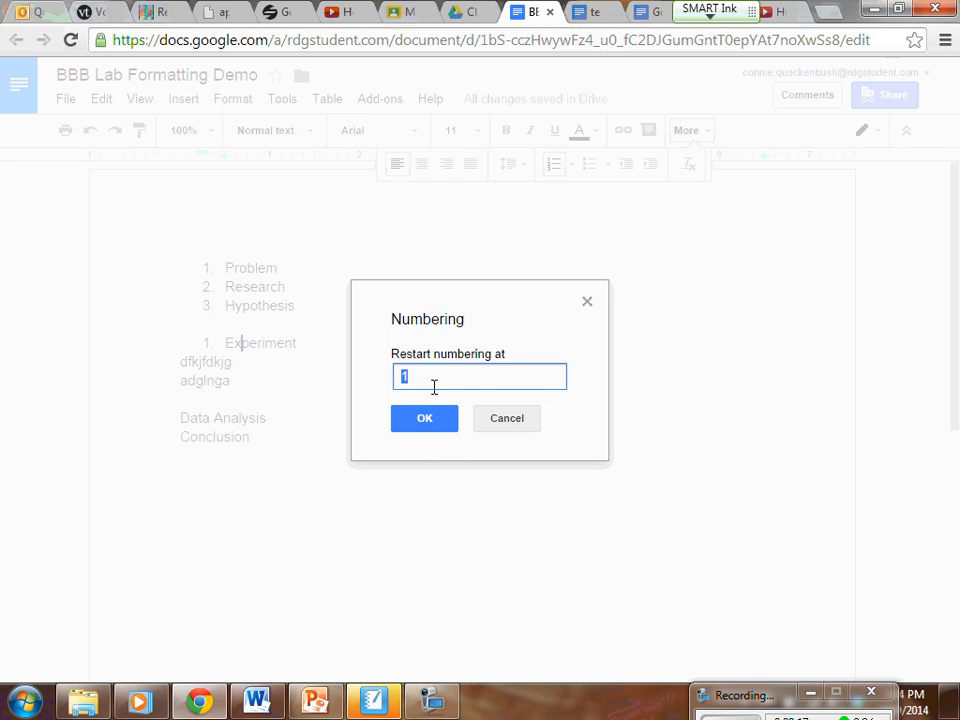
pyautogui.write('4')
pyautogui.press('Return')
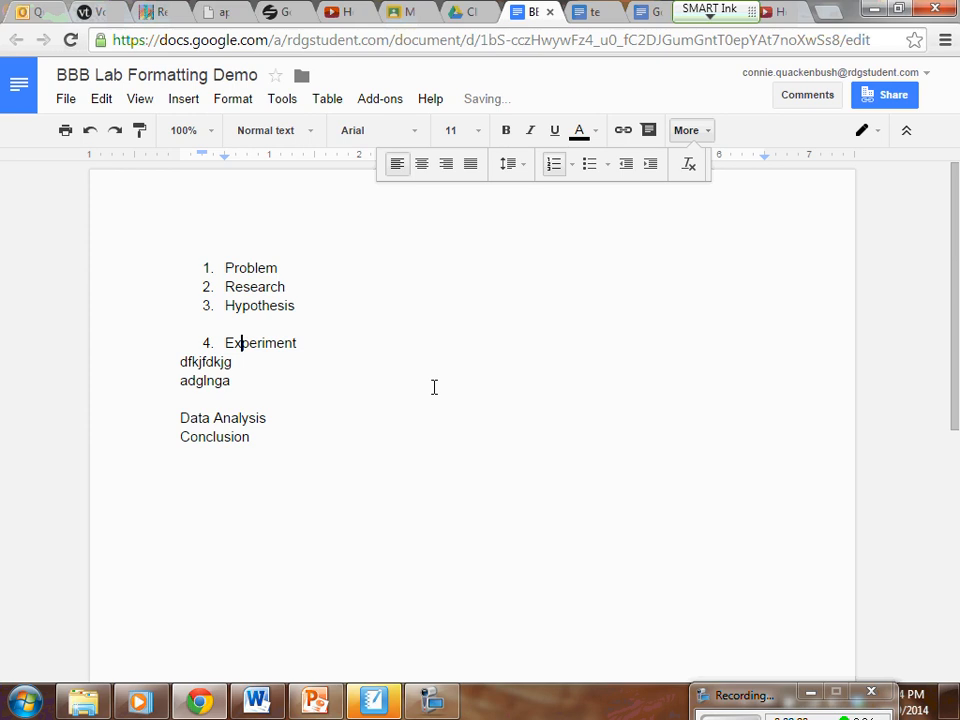
# Format the Data Analysis and Conclusion lines as a numbered list and restart its numbering at 5.
pyautogui.moveTo(182, 418); pyautogui.dragTo(254, 437)
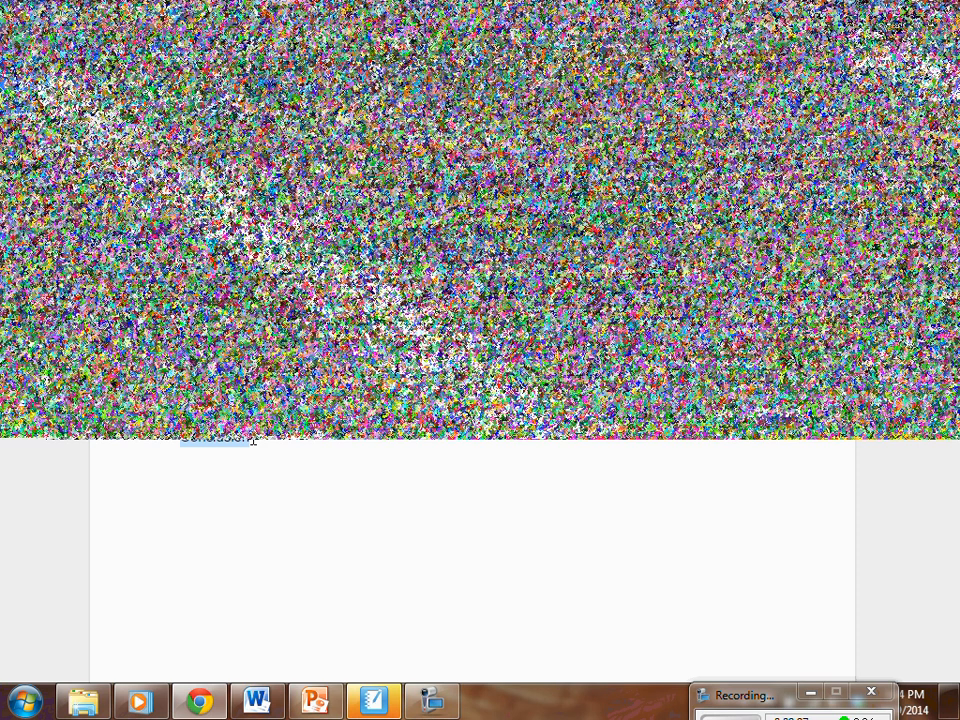
pyautogui.click(571, 165)
pyautogui.click(555, 166)
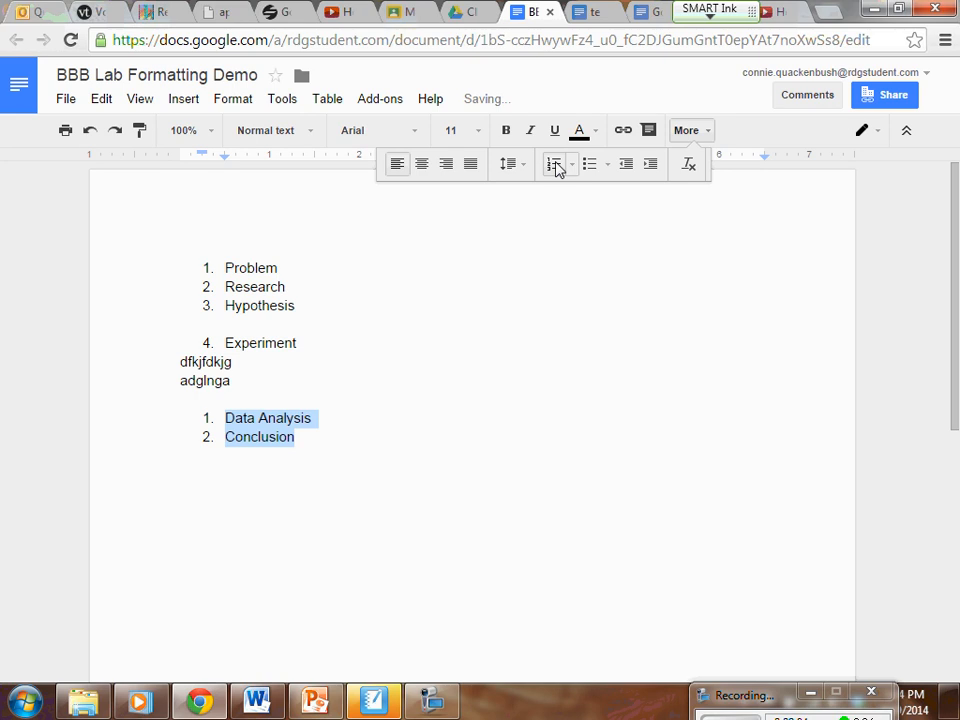
pyautogui.rightClick(244, 420)
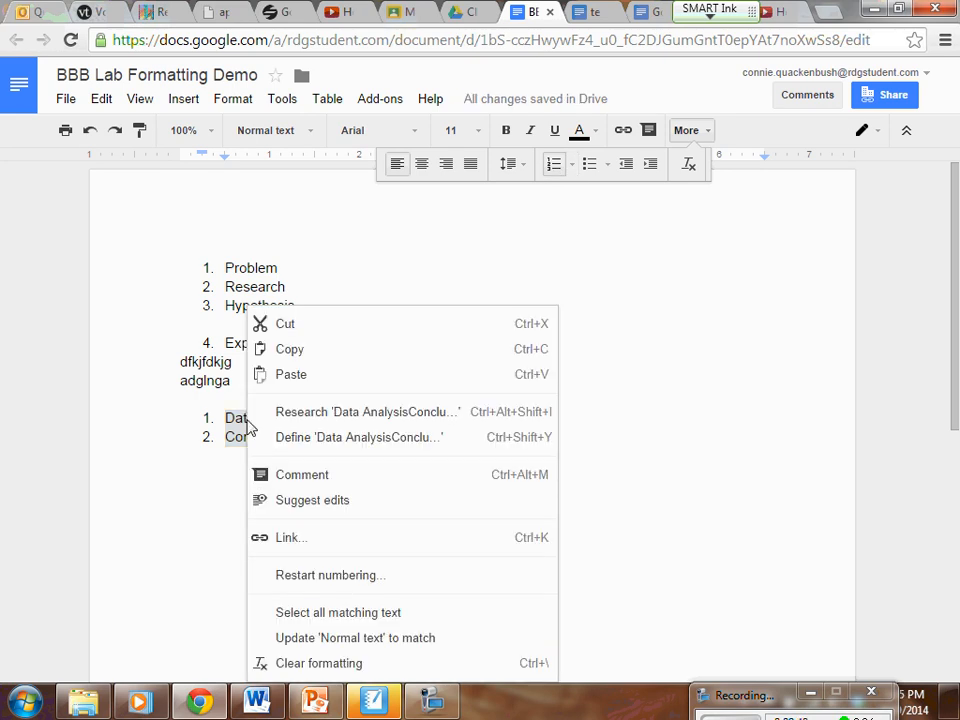
pyautogui.click(306, 577)
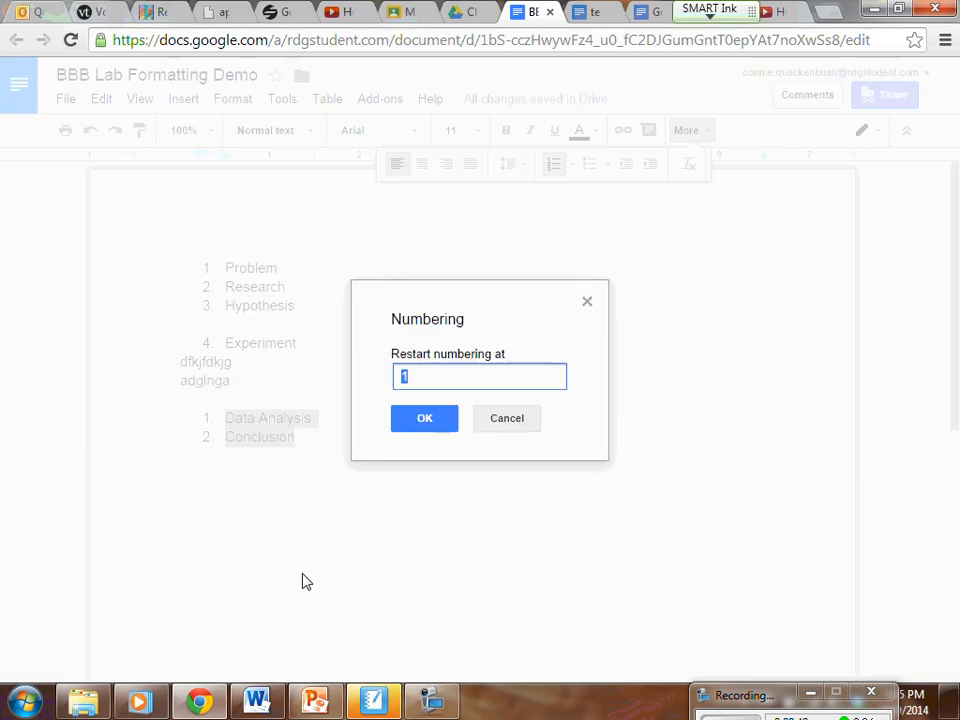
pyautogui.write('5')
pyautogui.click(411, 410)
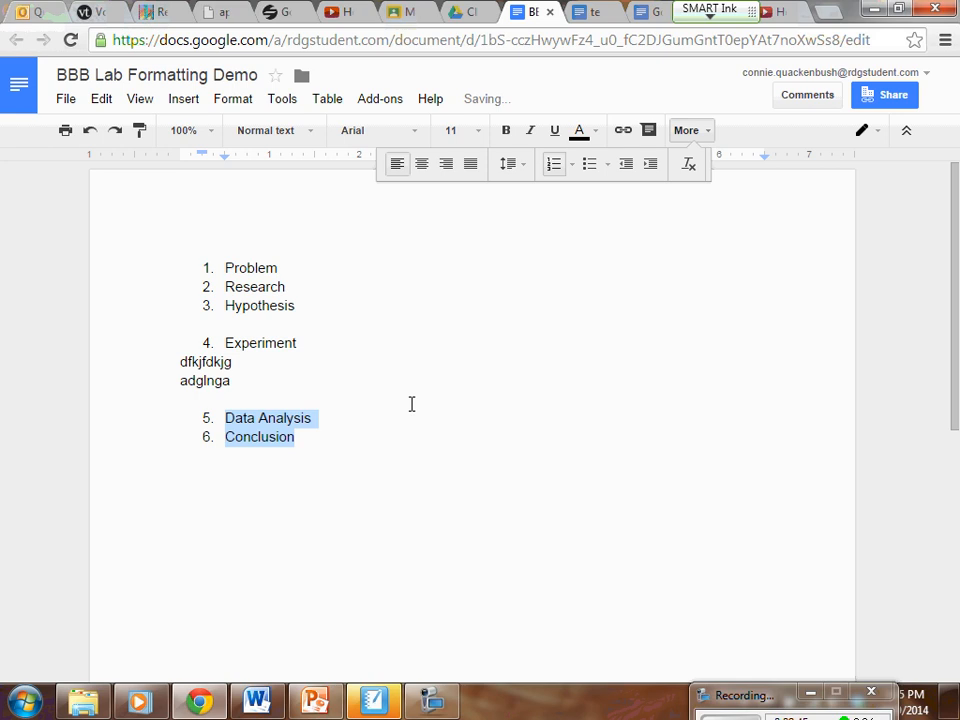
# Insert two blank unnumbered lines between Data Analysis and Conclusion.
pyautogui.click(302, 343)
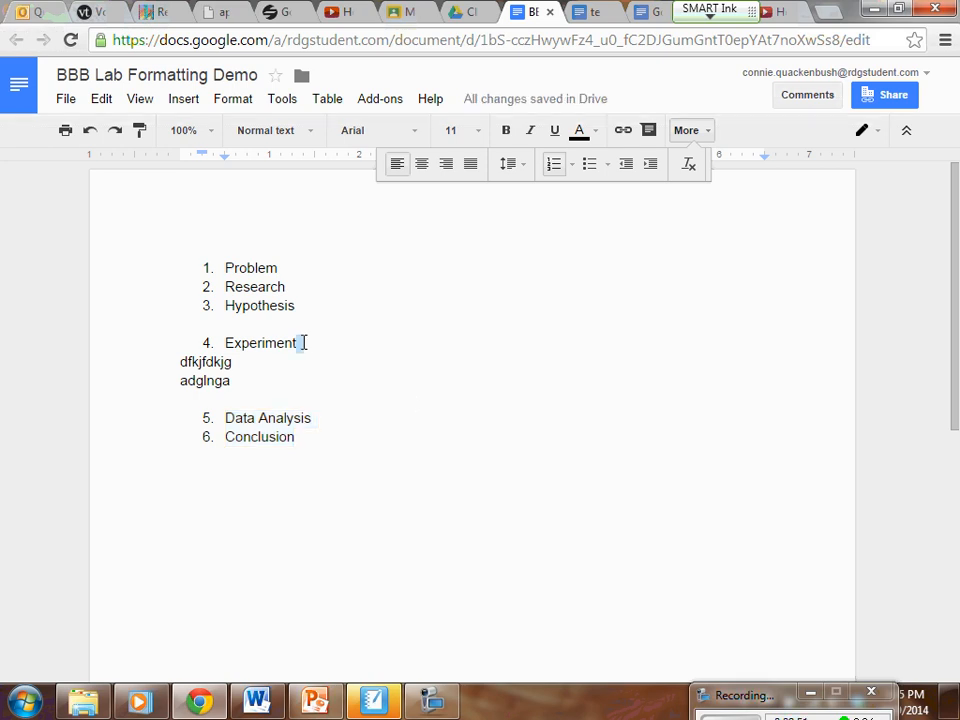
pyautogui.click(319, 417)
pyautogui.press('Return')
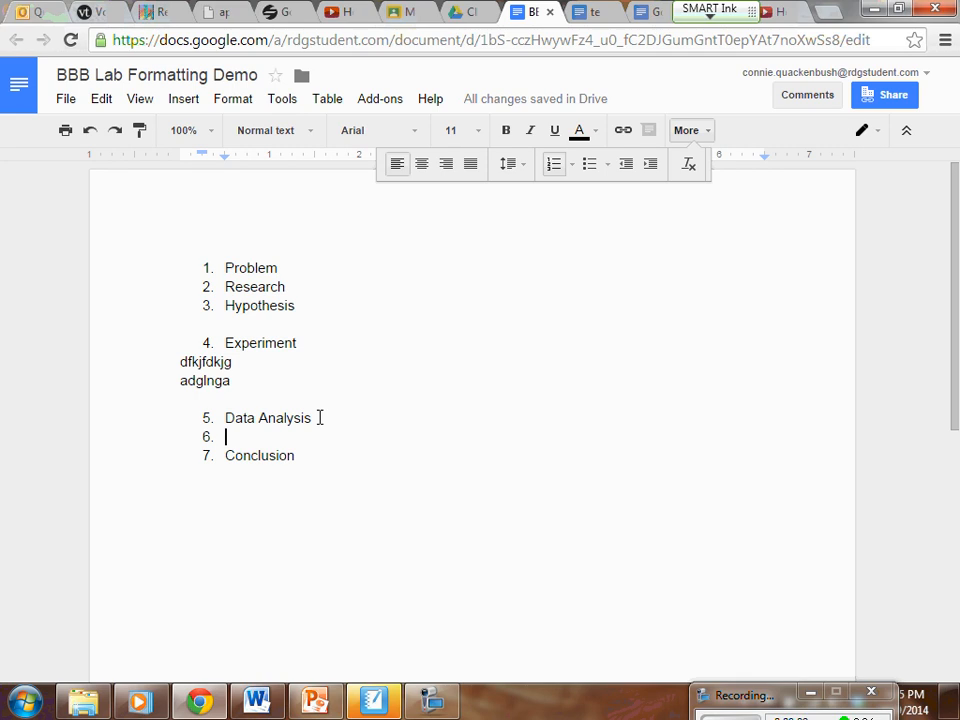
pyautogui.press('Return')
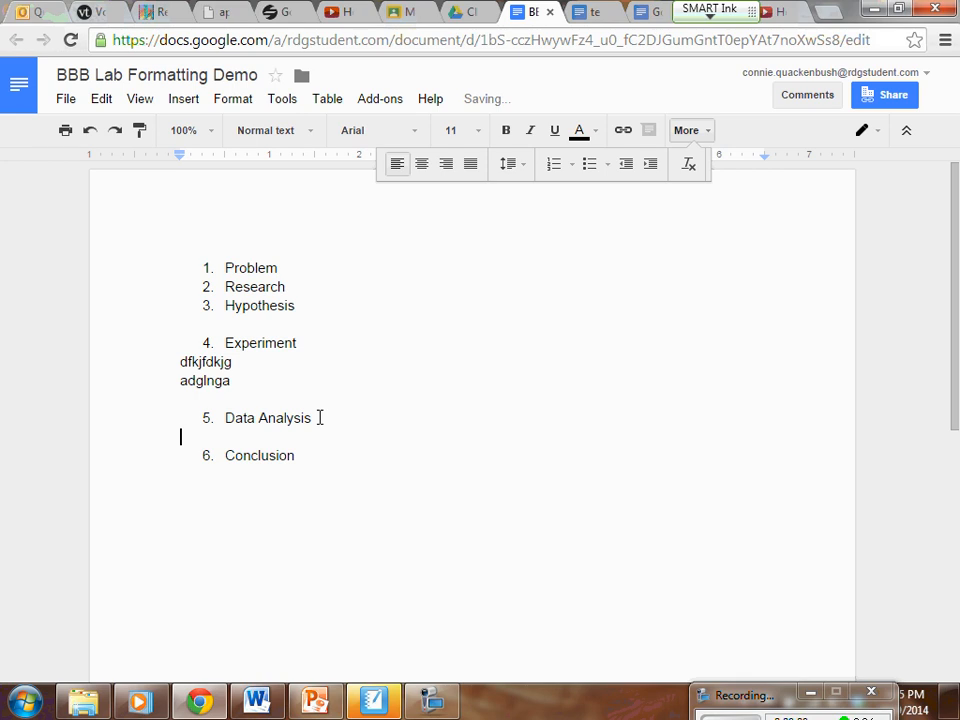
pyautogui.hotkey('ctrl', 'z')
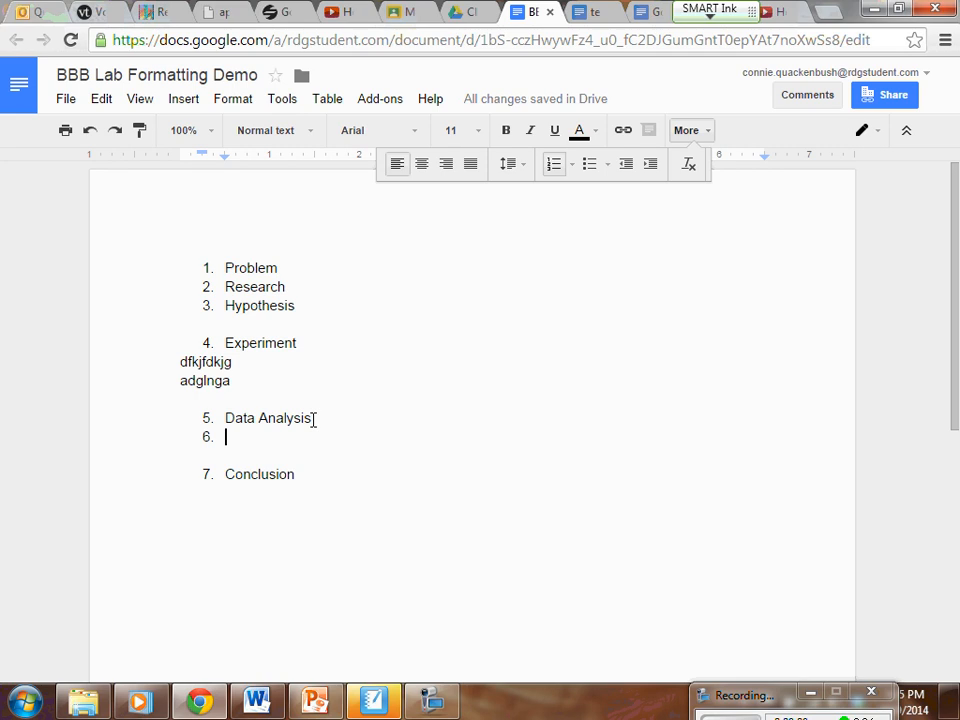
pyautogui.press('BackSpace')
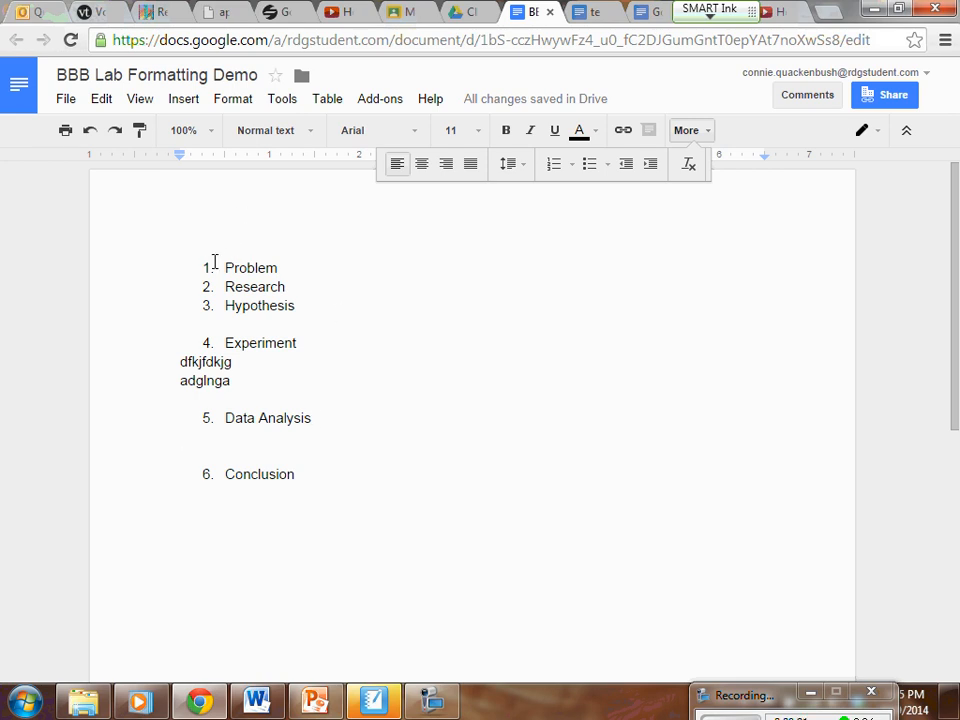
# Apply bold and underline to all the text from Problem through Conclusion.
pyautogui.moveTo(224, 267); pyautogui.dragTo(298, 481)
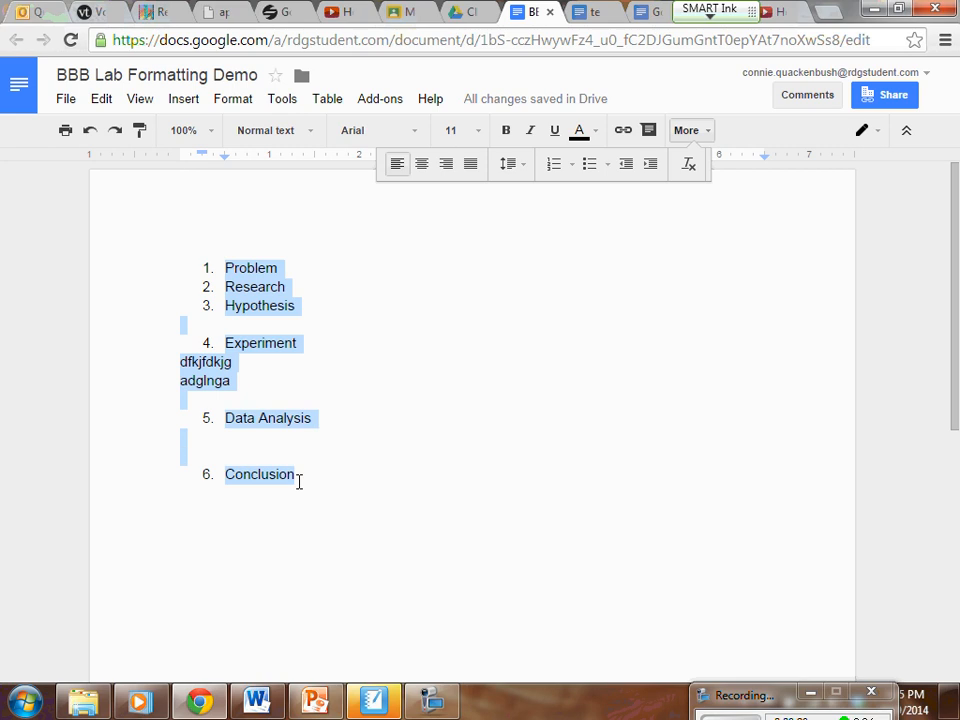
pyautogui.click(703, 132)
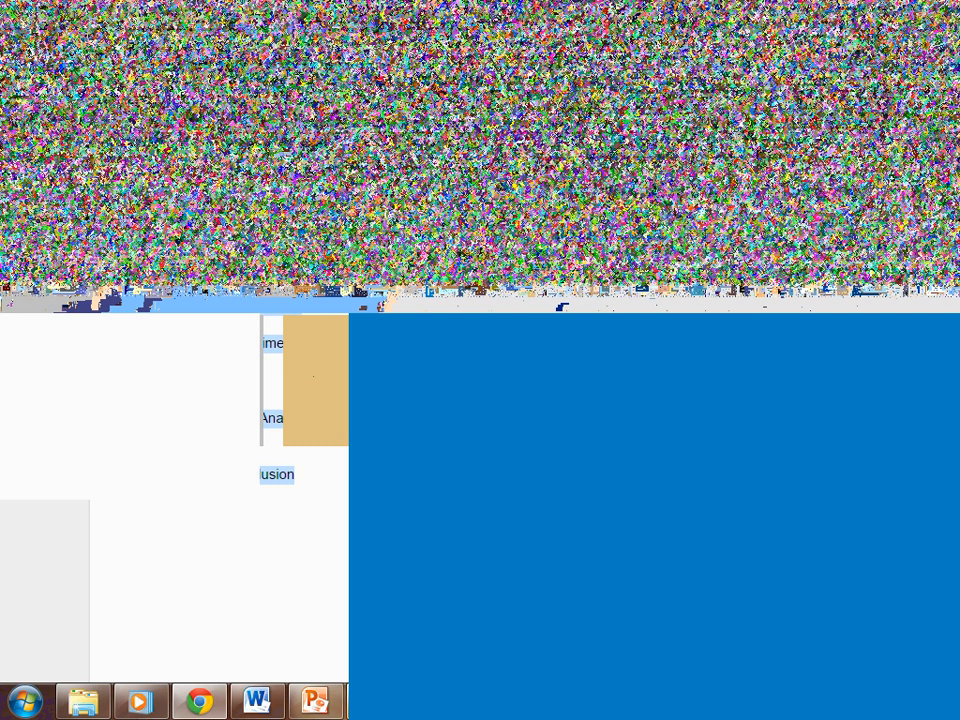
pyautogui.click(506, 131)
pyautogui.click(554, 138)
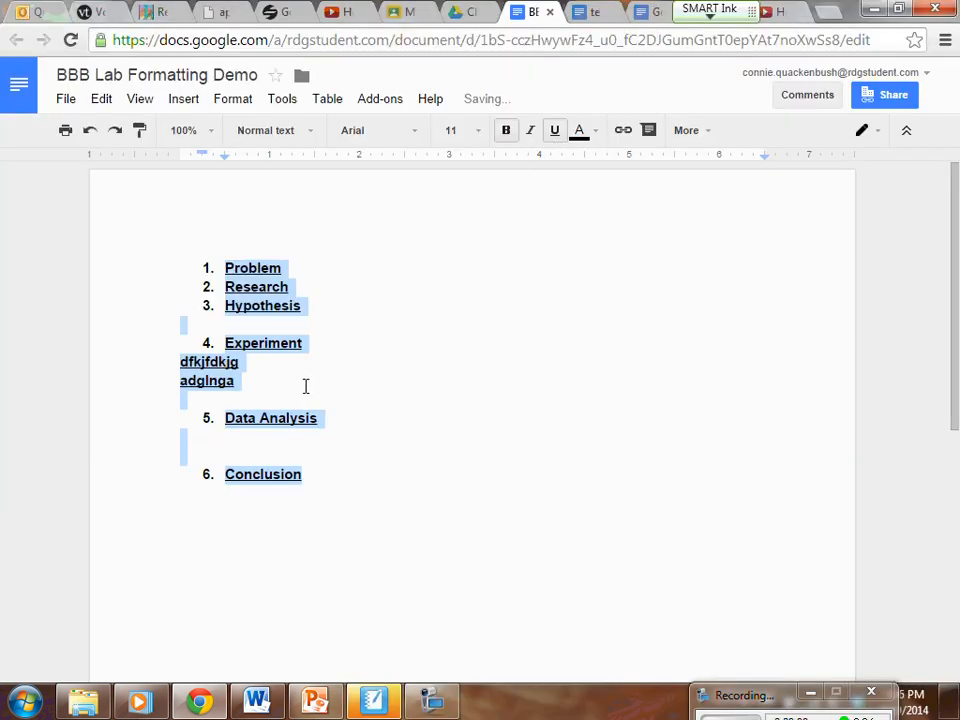
# Remove the bold and underline from the two filler lines under Experiment.
pyautogui.click(237, 380)
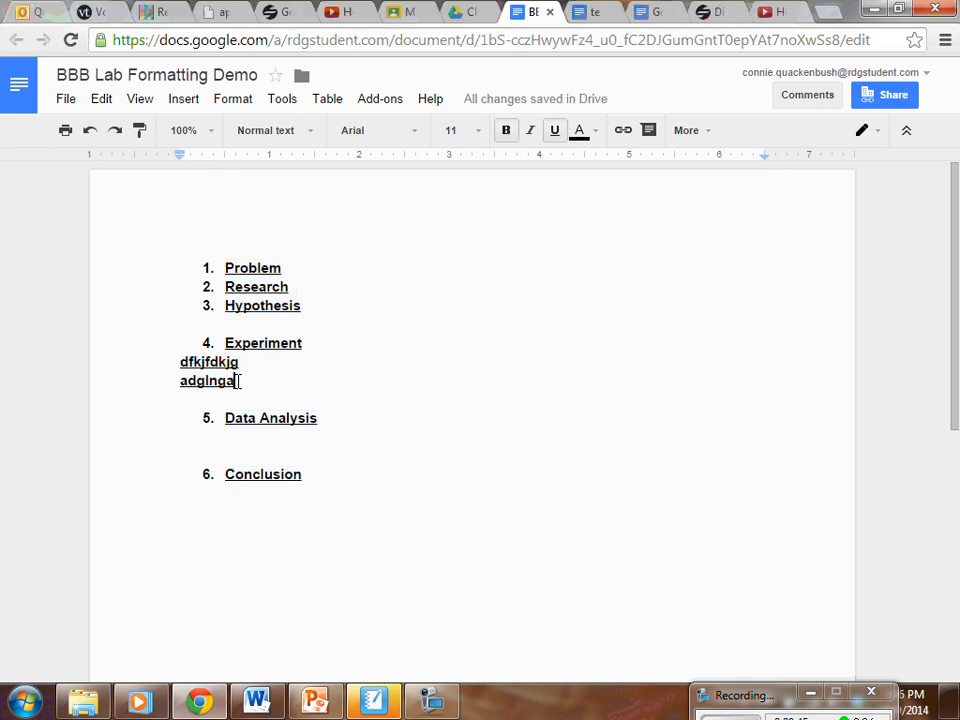
pyautogui.moveTo(237, 380); pyautogui.dragTo(171, 357)
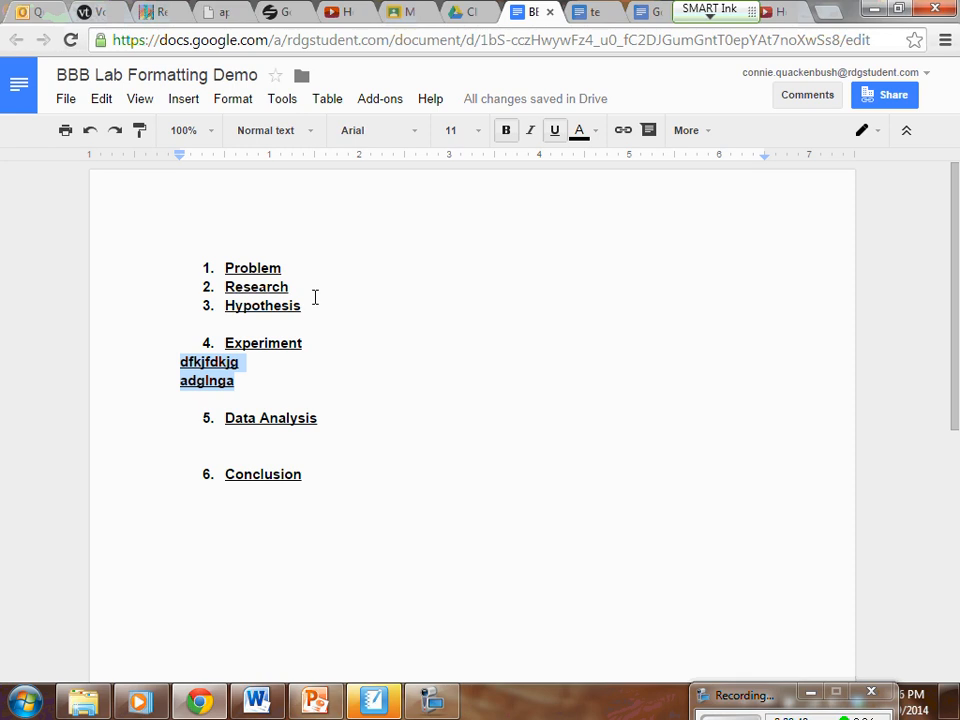
pyautogui.click(506, 131)
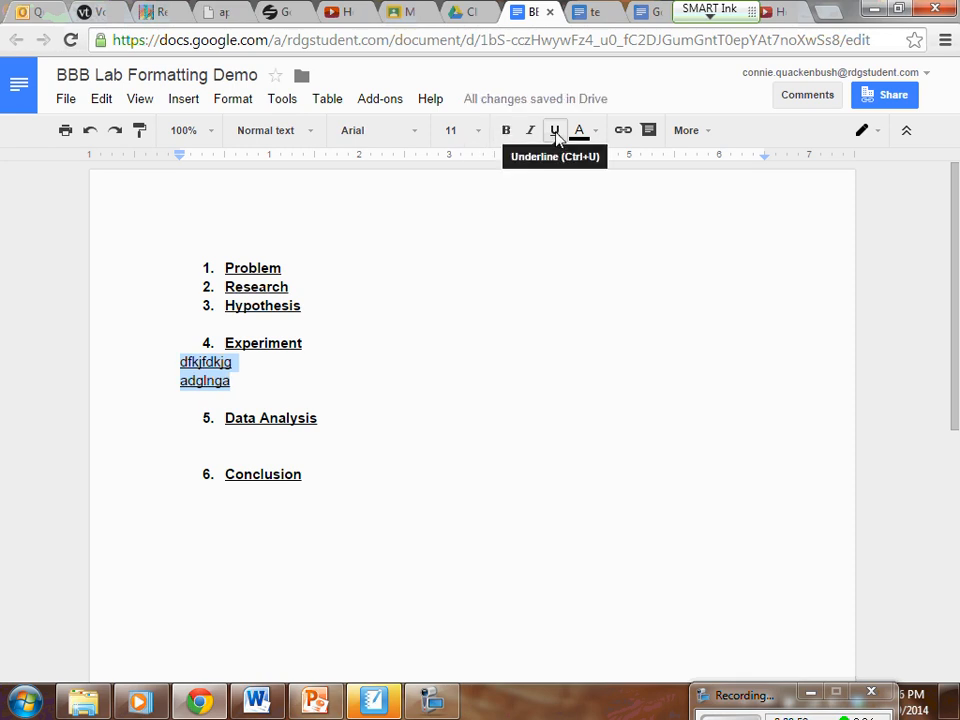
pyautogui.click(555, 131)
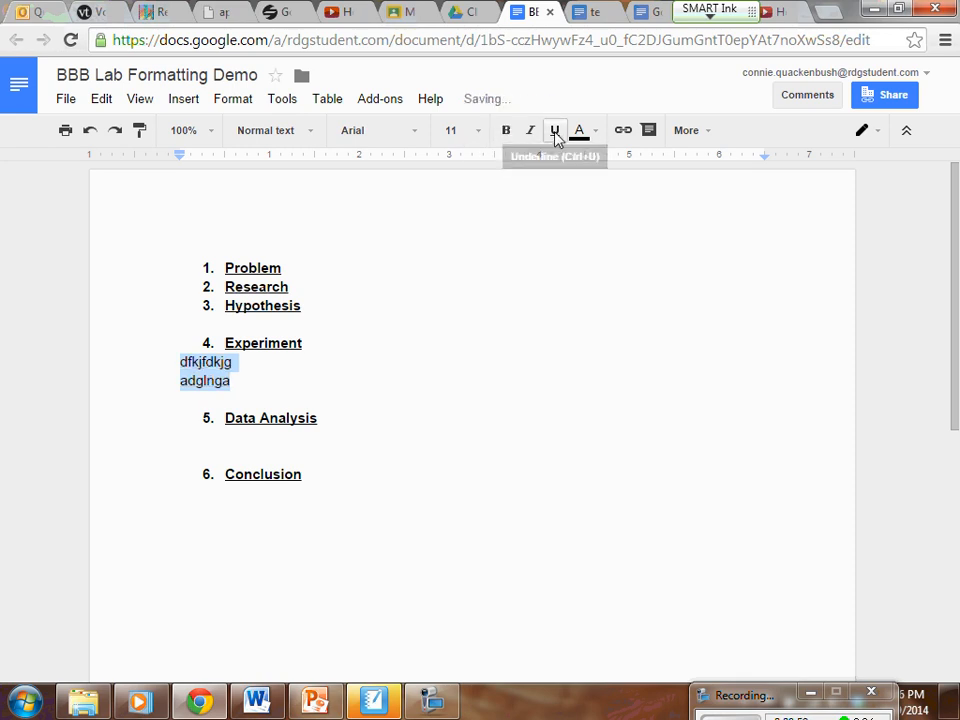
# Indent the two filler lines under Experiment to about 0.7 inch, slightly past the start of the heading text.
pyautogui.click(435, 380)
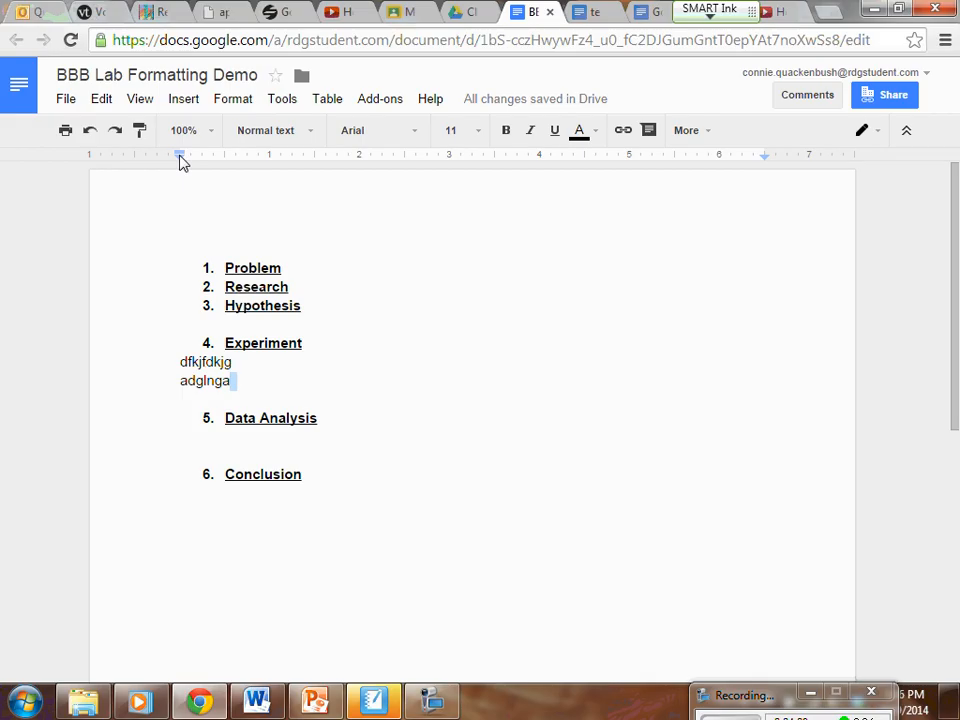
pyautogui.moveTo(178, 158); pyautogui.dragTo(226, 161)
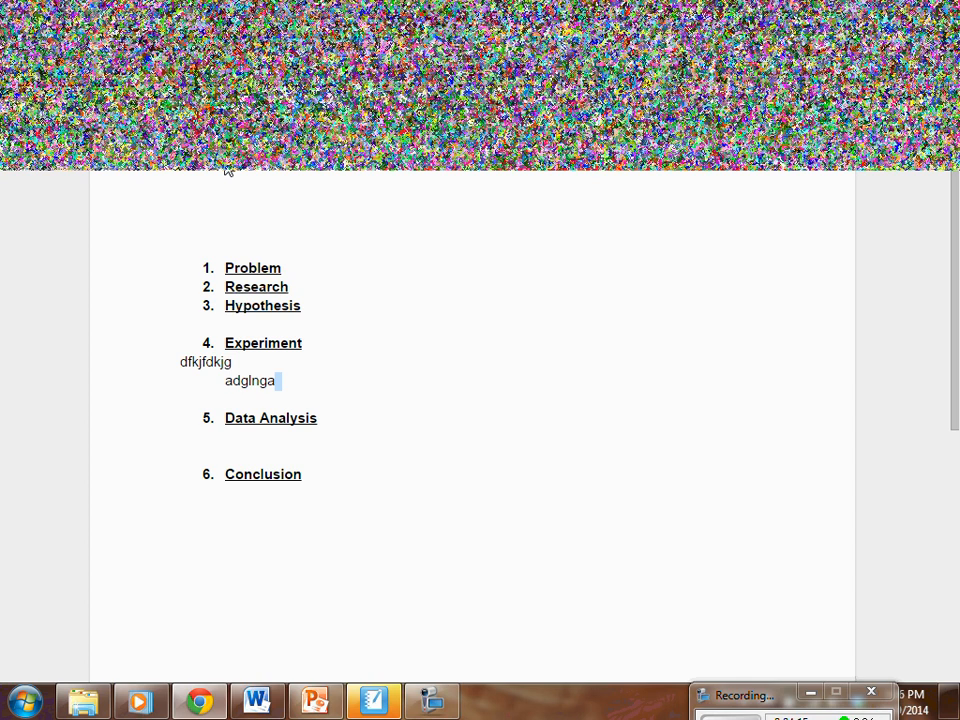
pyautogui.moveTo(228, 170)
pyautogui.mouseDown()
pyautogui.moveTo(216, 165)
pyautogui.moveTo(243, 163)
pyautogui.mouseUp()
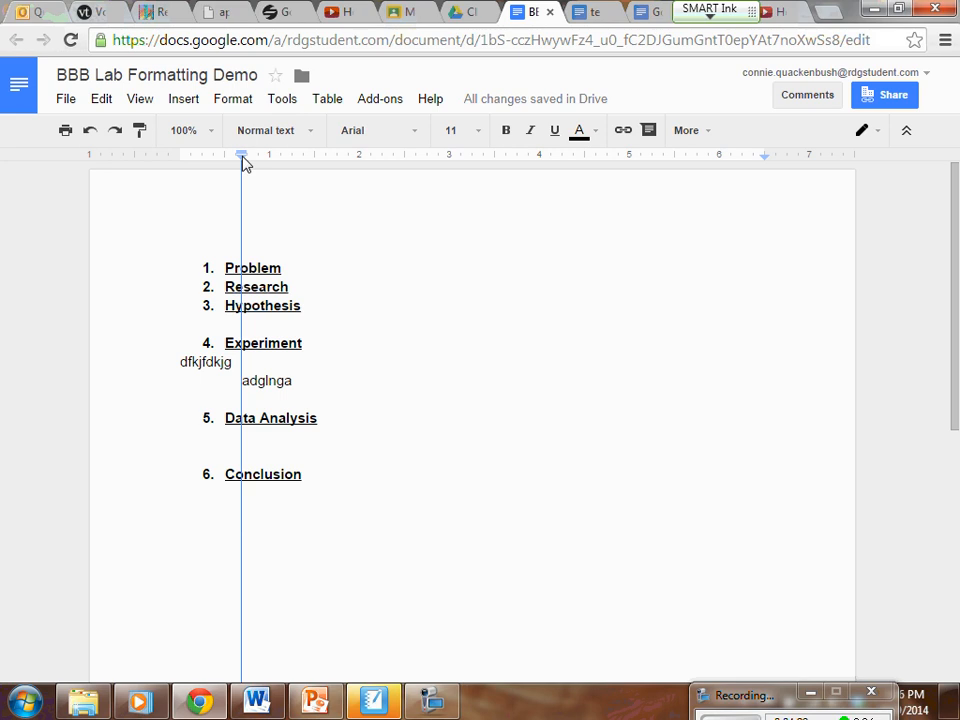
pyautogui.moveTo(243, 157); pyautogui.dragTo(242, 157)
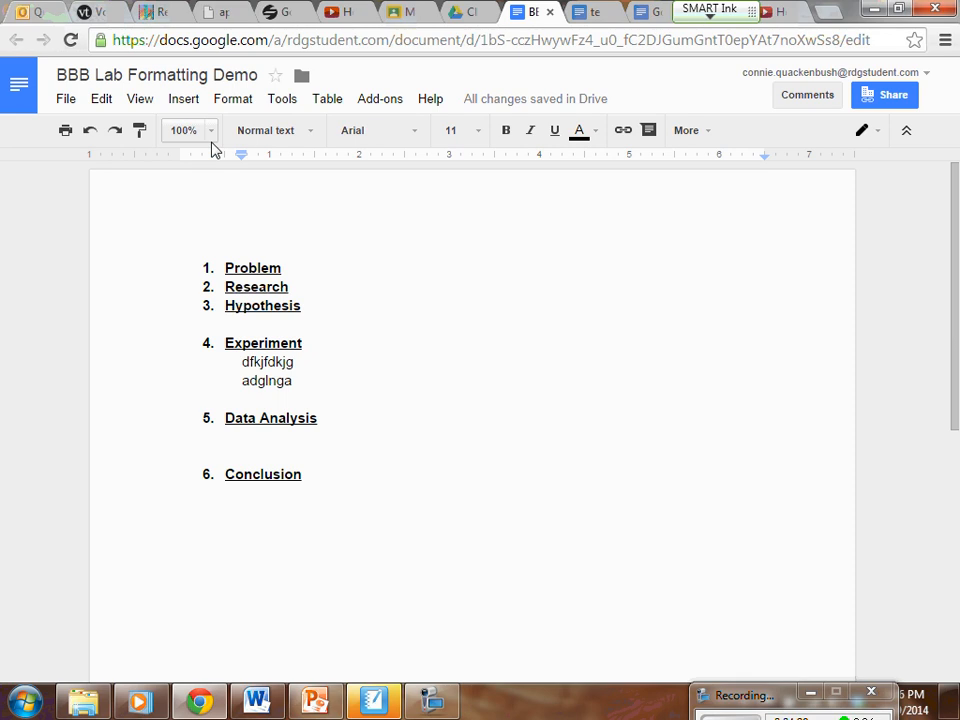
# Set the whole document's font to Comic Sans at size 12.
pyautogui.hotkey('ctrl', 'a')
pyautogui.click(380, 130)
pyautogui.click(402, 190)
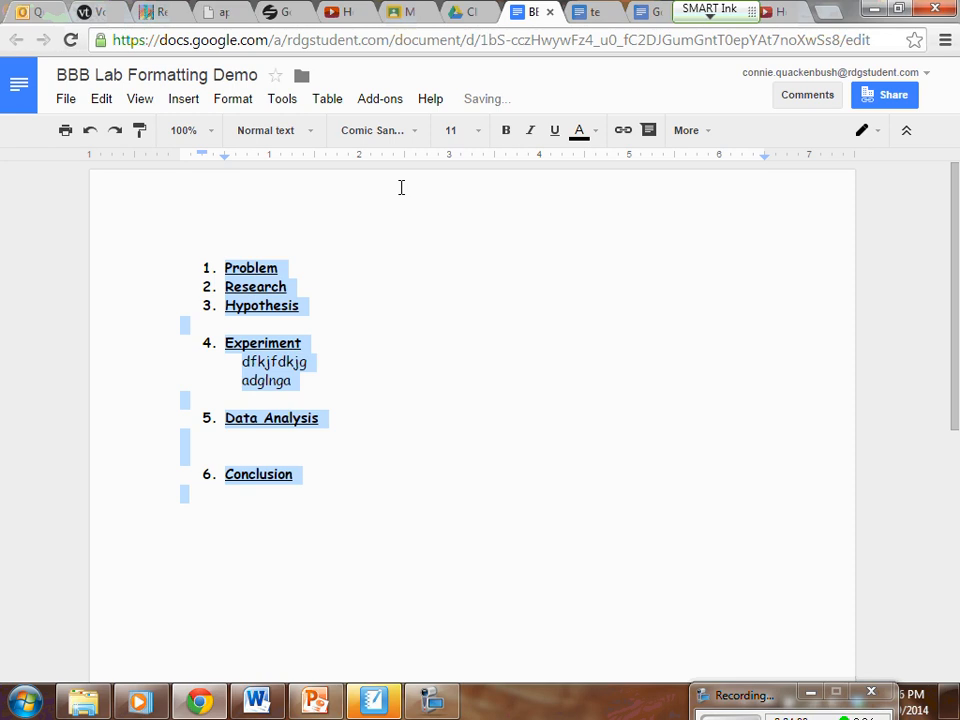
pyautogui.click(451, 130)
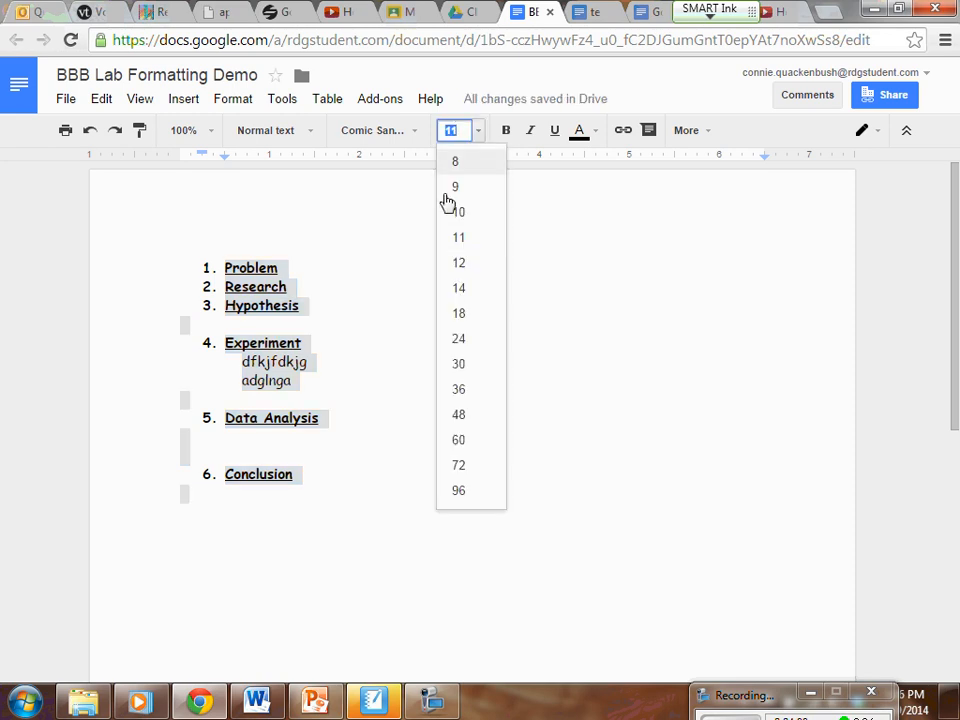
pyautogui.click(459, 263)
# Set the line spacing of all the text from Problem through the end of the document to 1.5.
pyautogui.click(698, 131)
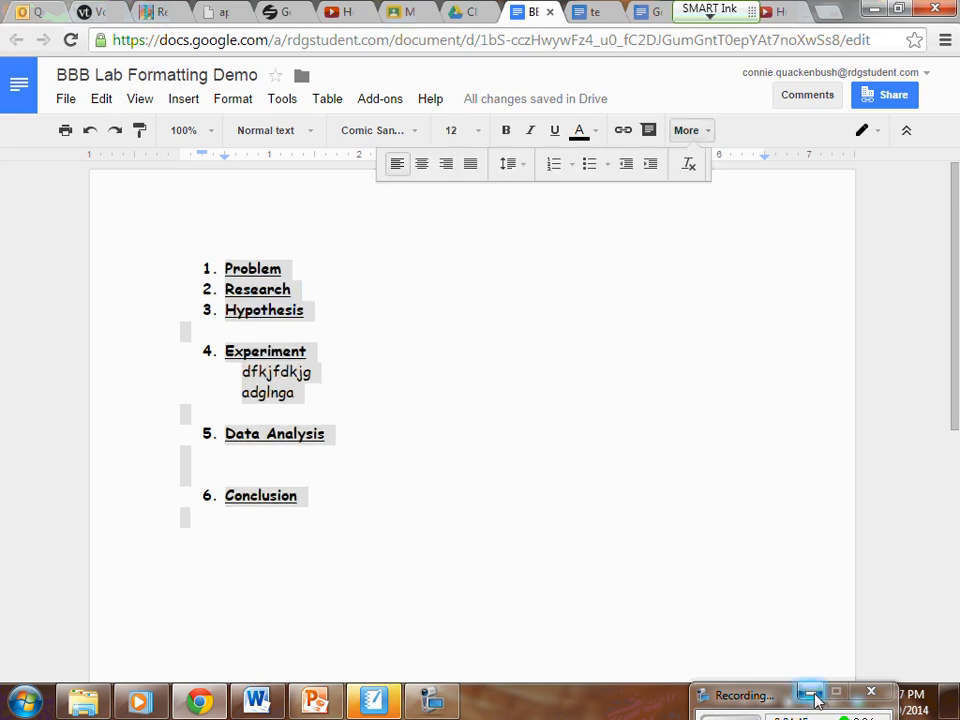
pyautogui.moveTo(790, 640)
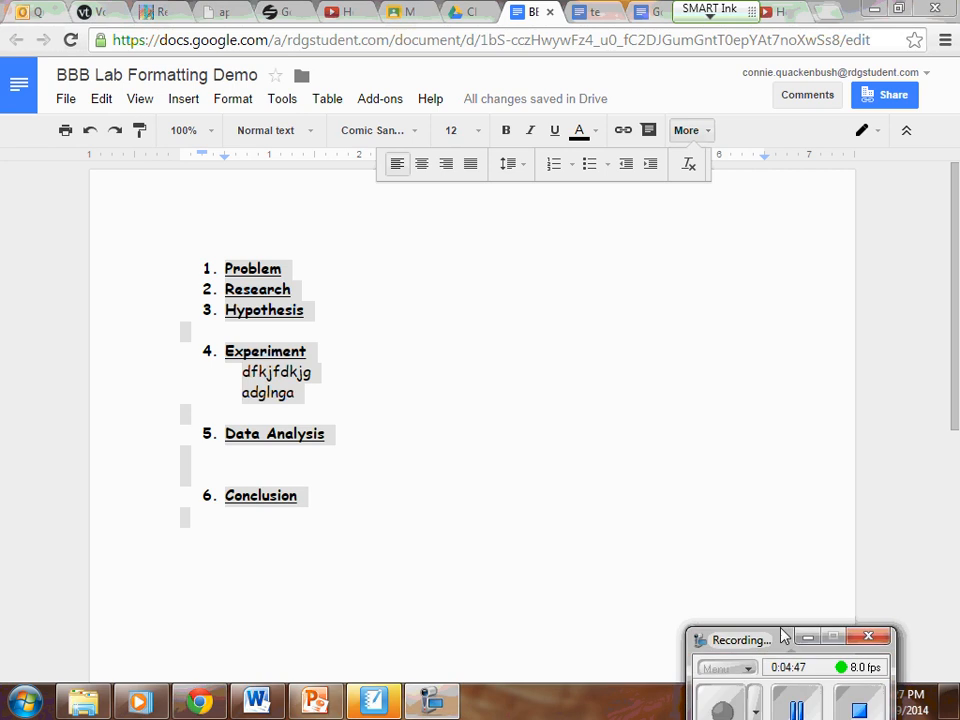
pyautogui.click(566, 520)
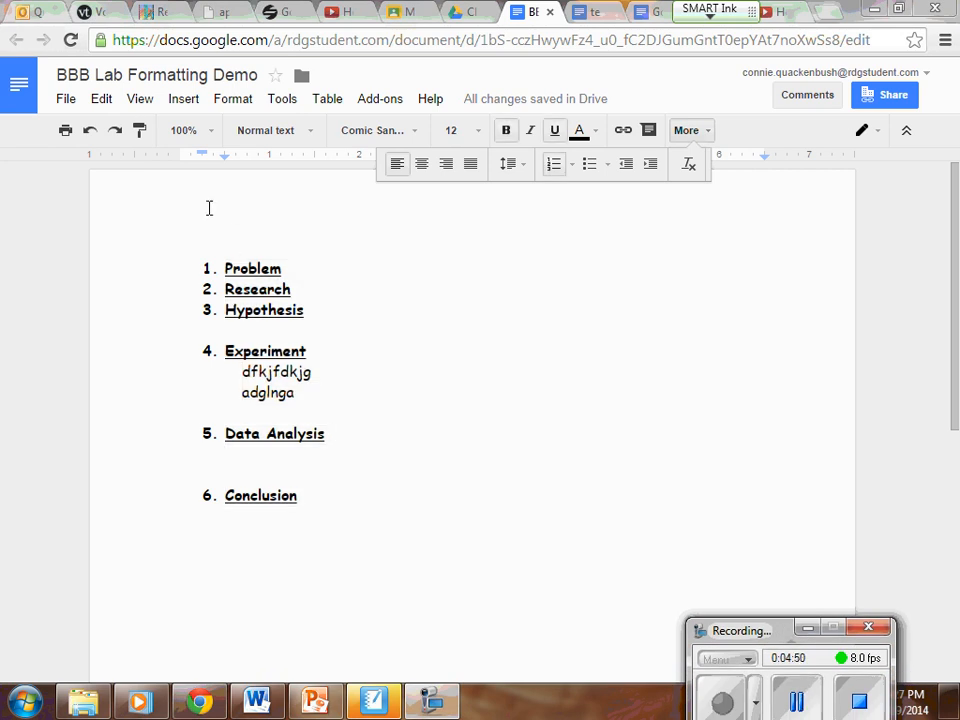
pyautogui.moveTo(216, 257); pyautogui.dragTo(300, 508)
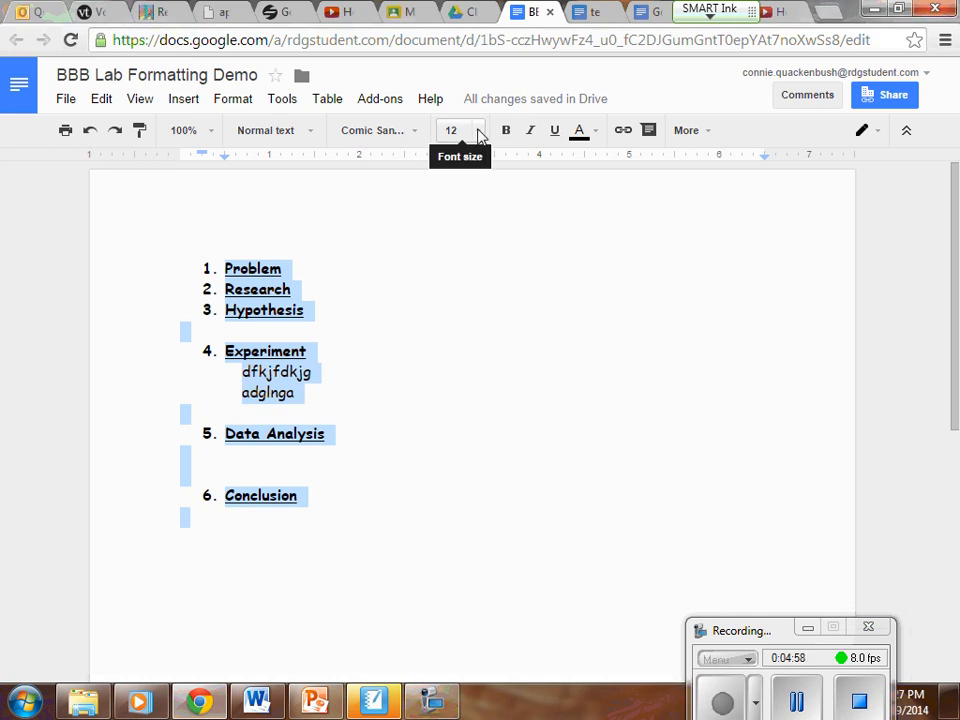
pyautogui.click(713, 135)
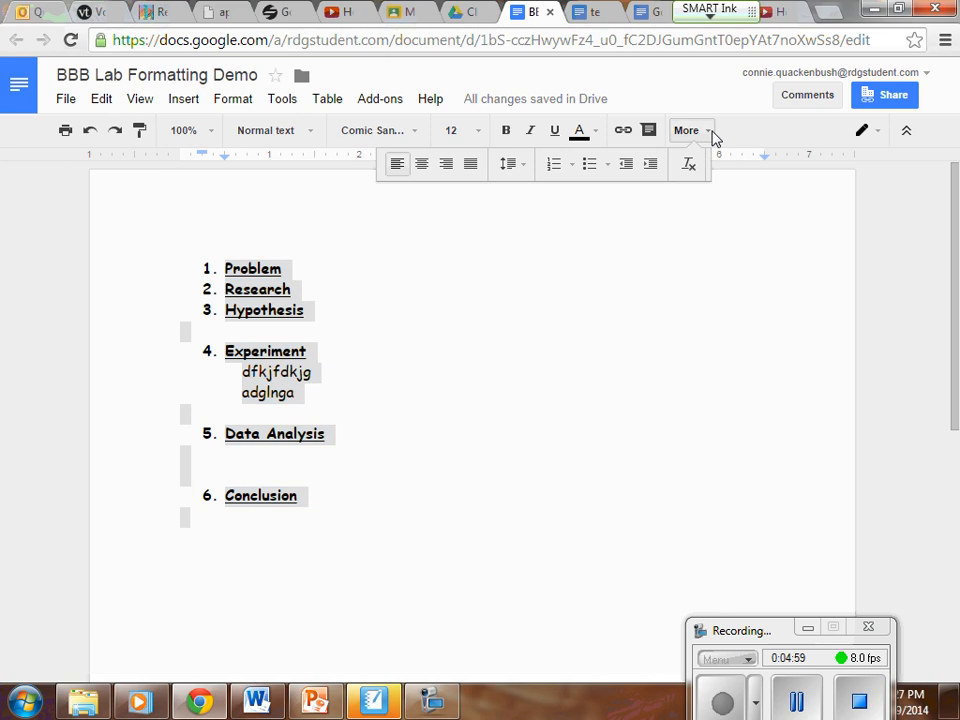
pyautogui.click(514, 166)
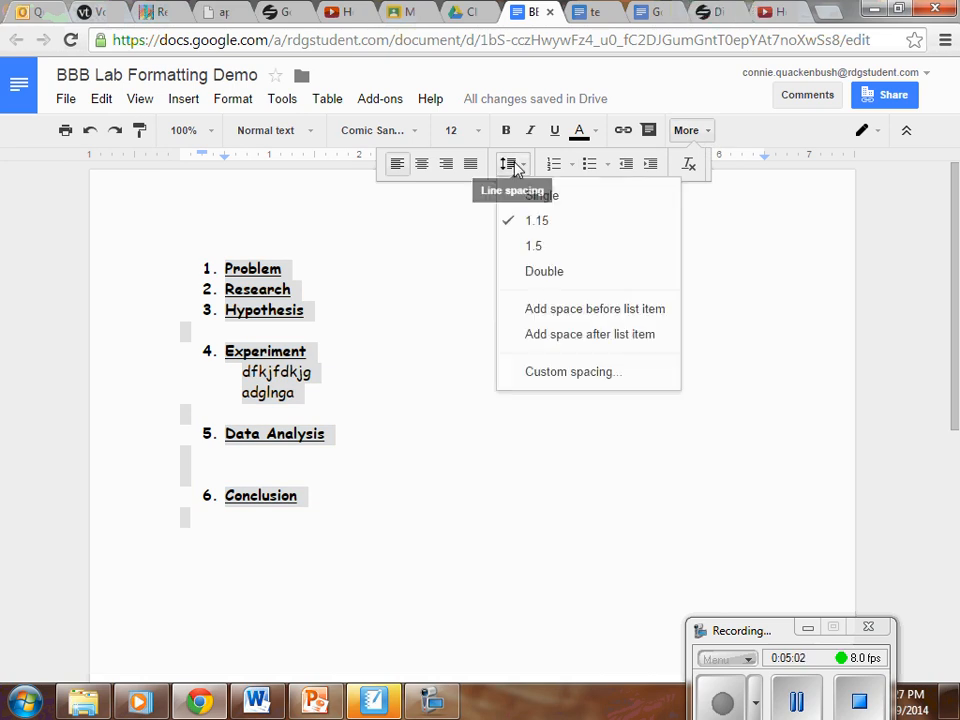
pyautogui.click(536, 246)
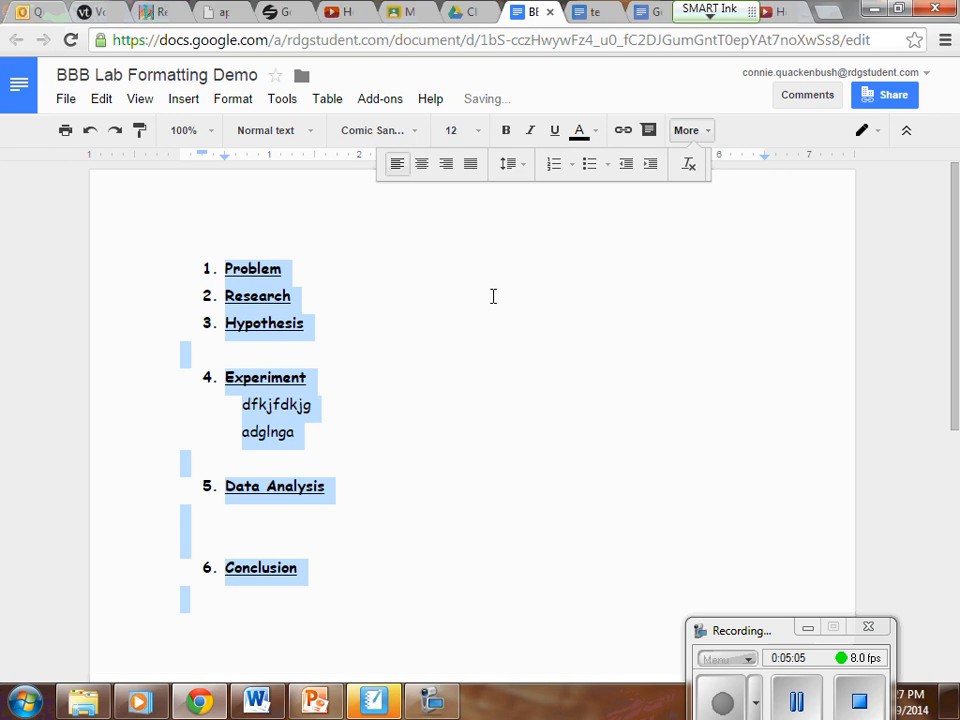